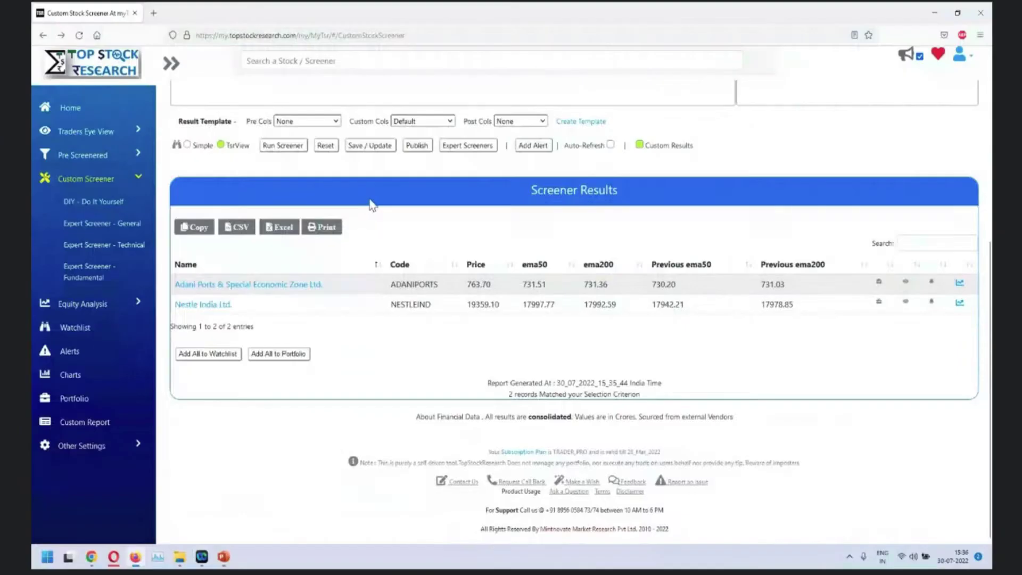
# Step: Clear the previous filters and add an RSI filter Above 70
pyautogui.click(325, 359)
pyautogui.scroll(3, 396, 298)
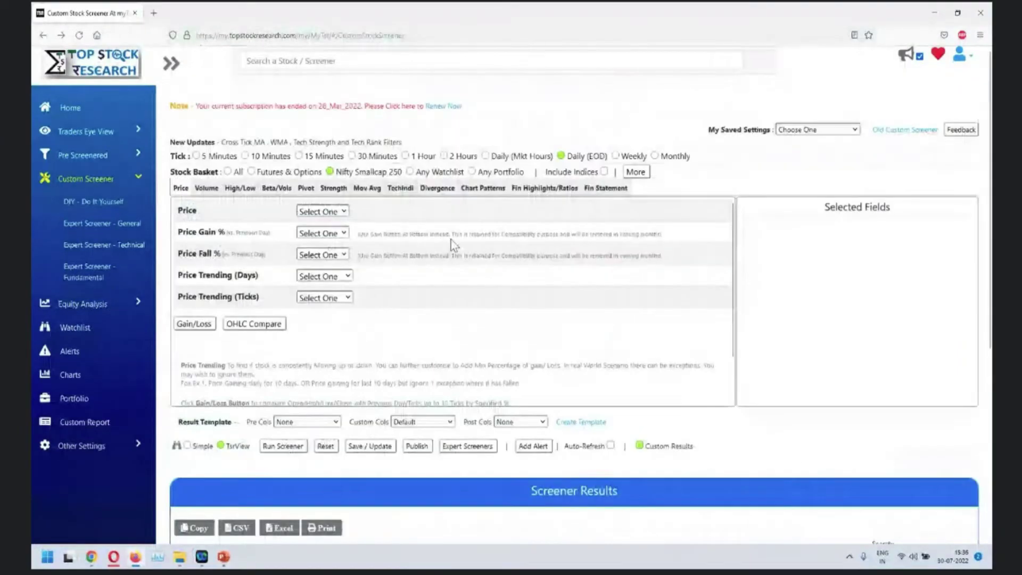
pyautogui.click(400, 187)
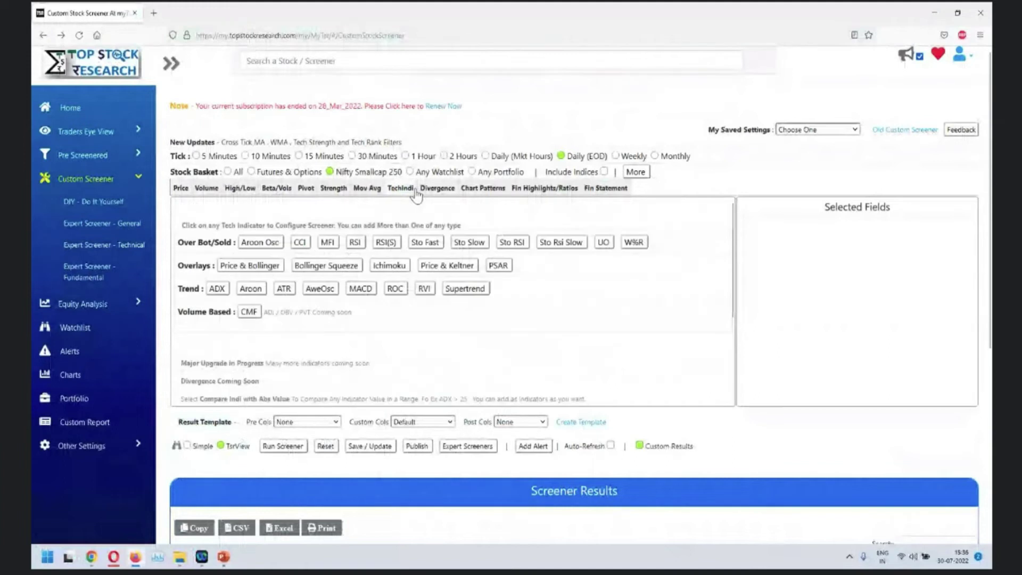
pyautogui.click(355, 243)
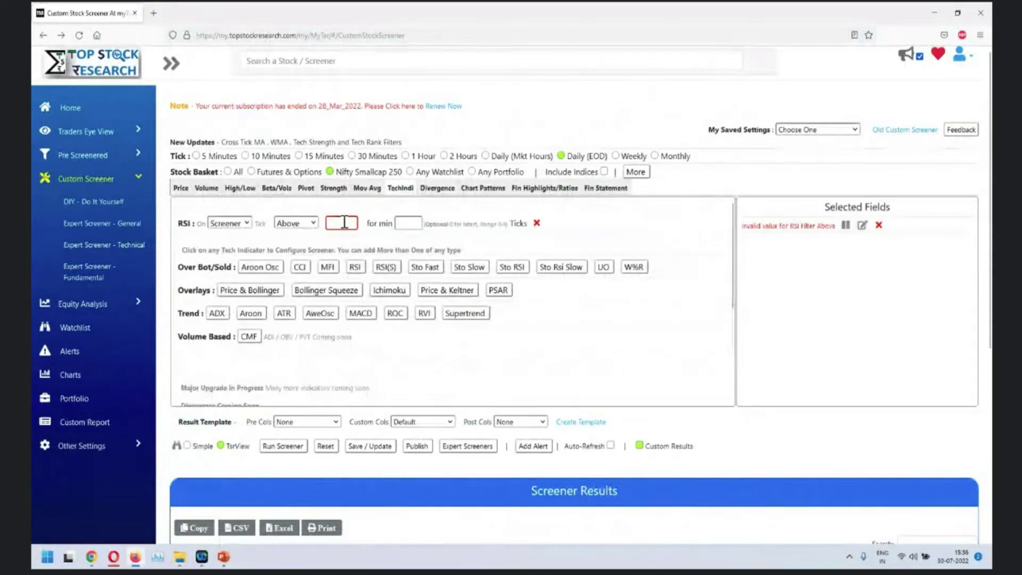
pyautogui.write('70')
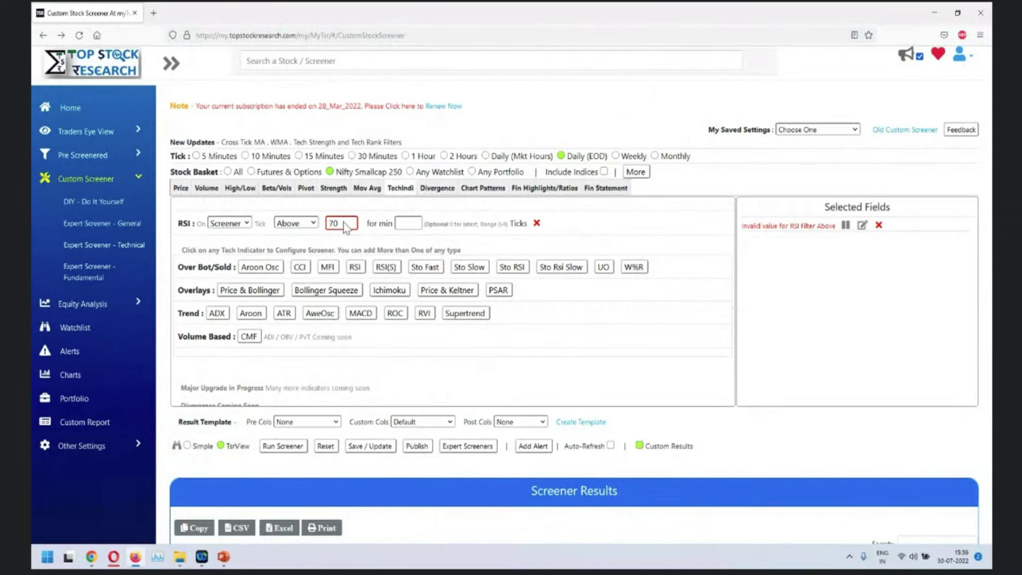
# Step: Add a CCI filter Above 160
pyautogui.click(300, 267)
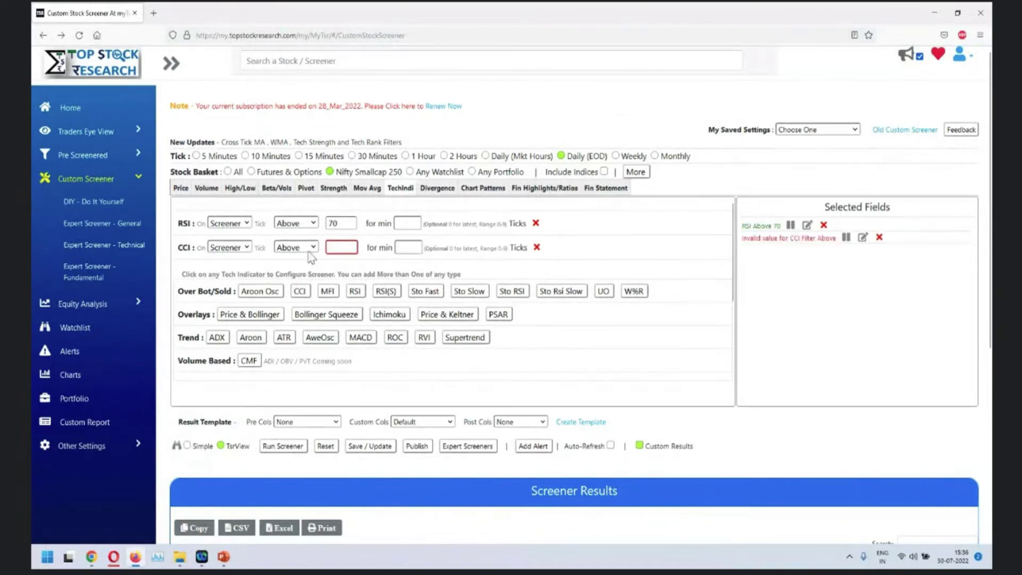
pyautogui.click(354, 248)
pyautogui.write('160')
pyautogui.click(533, 360)
# Step: Add a Williams %R filter Above -20, correcting a stray typed 's'
pyautogui.click(633, 290)
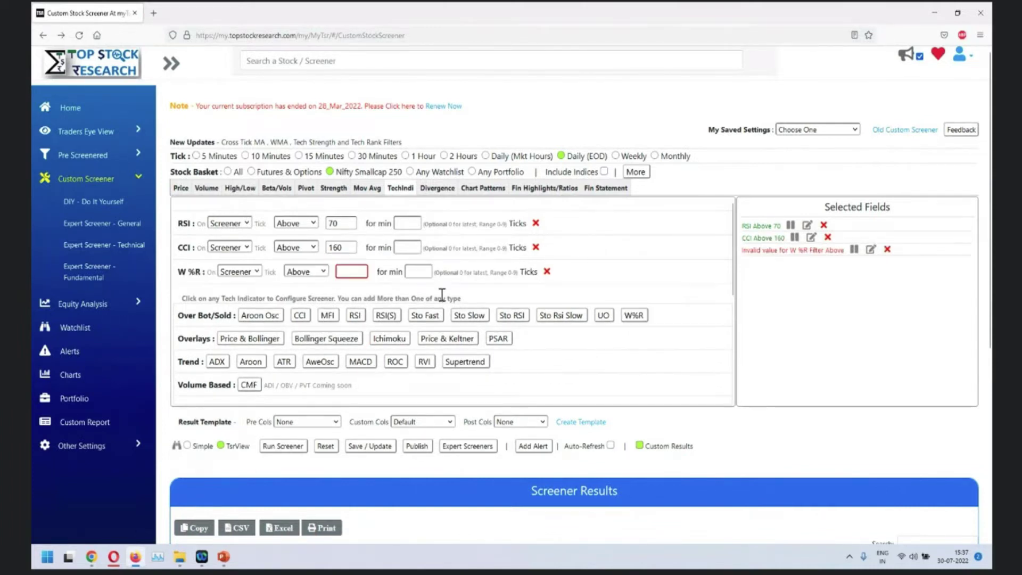
pyautogui.click(361, 271)
pyautogui.write('-20')
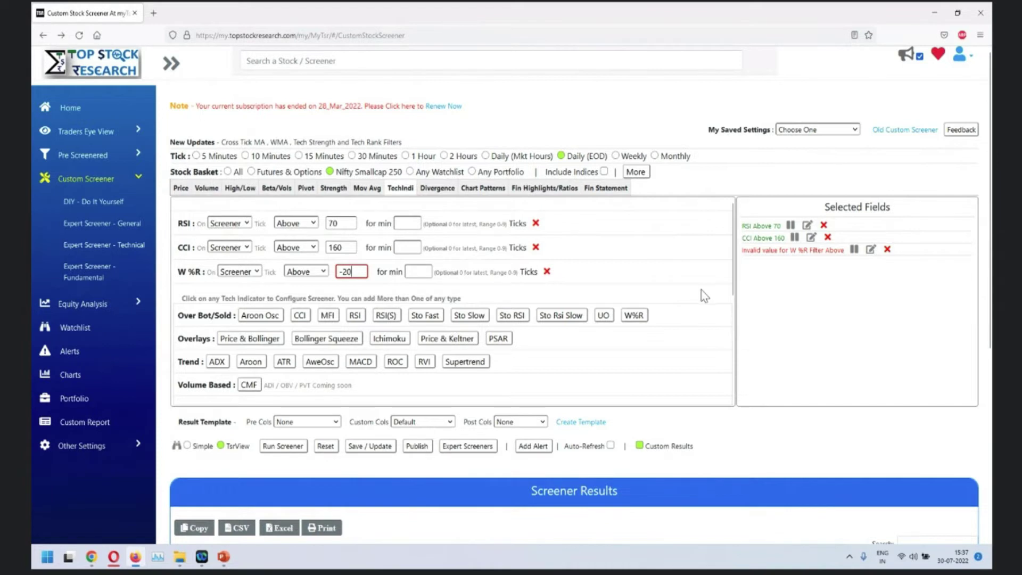
pyautogui.click(701, 289)
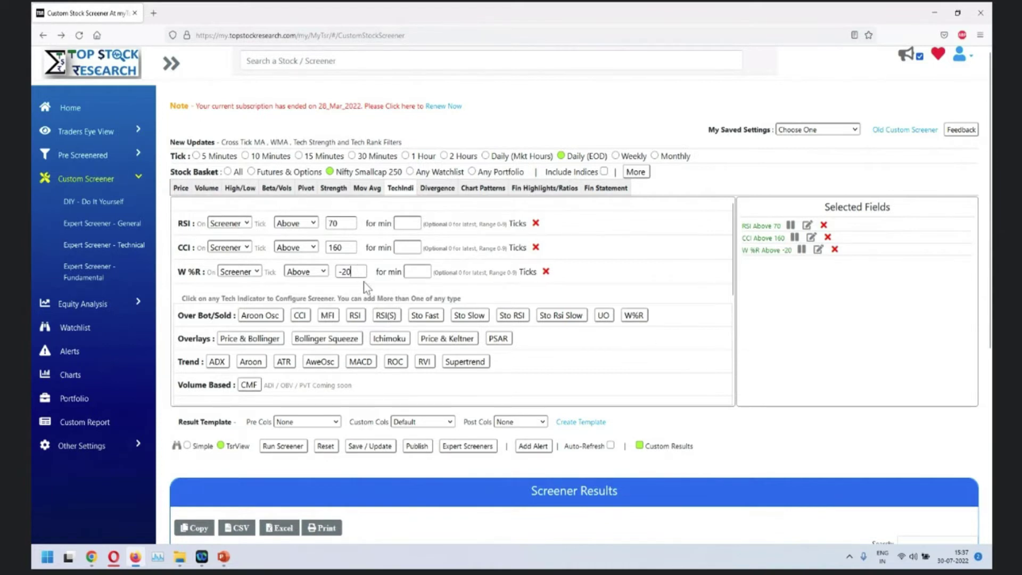
pyautogui.write('s')
pyautogui.moveTo(511, 294); pyautogui.dragTo(382, 282)
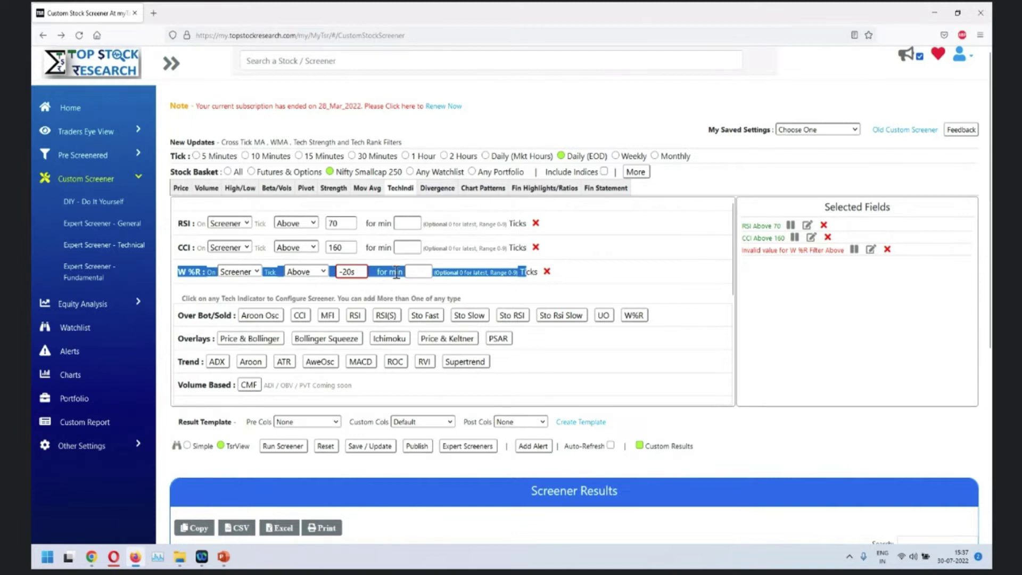
pyautogui.click(361, 275)
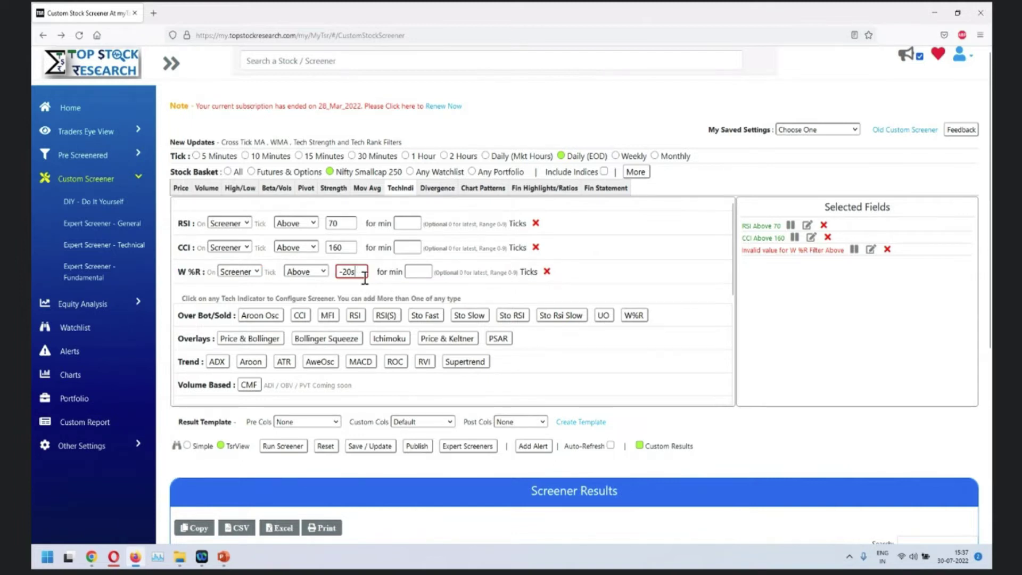
pyautogui.press('BackSpace')
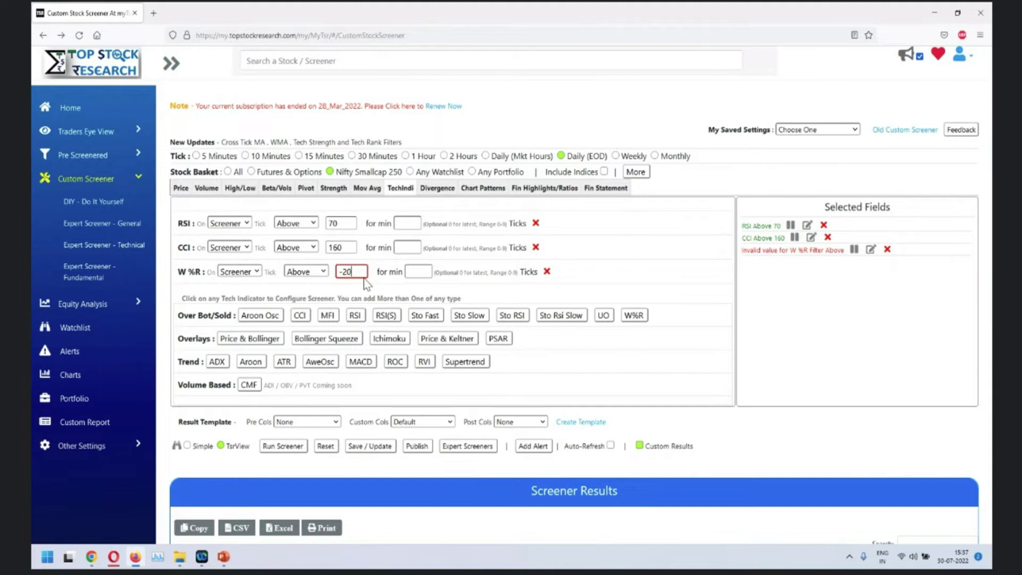
pyautogui.click(573, 302)
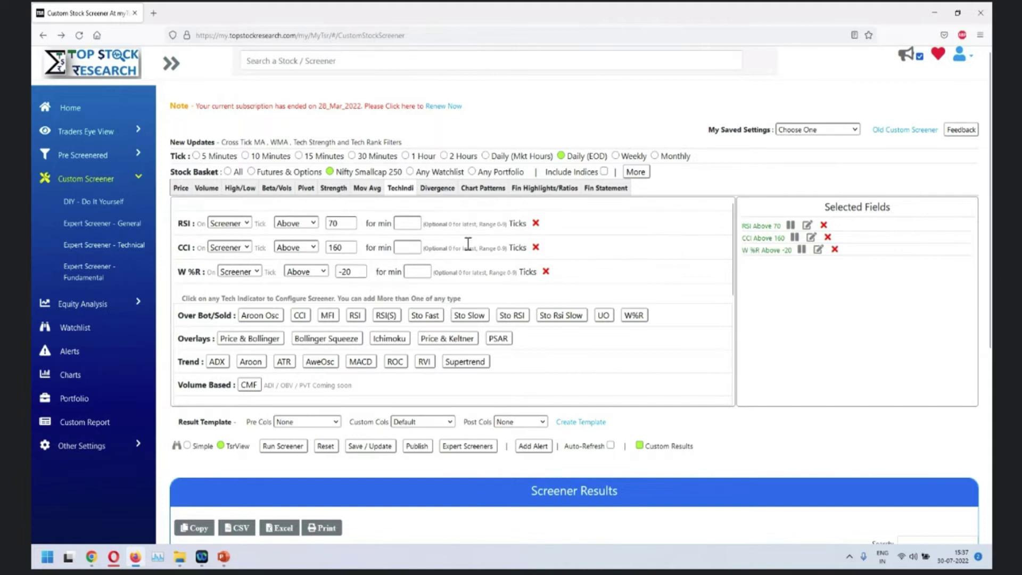
pyautogui.moveTo(744, 227); pyautogui.dragTo(762, 269)
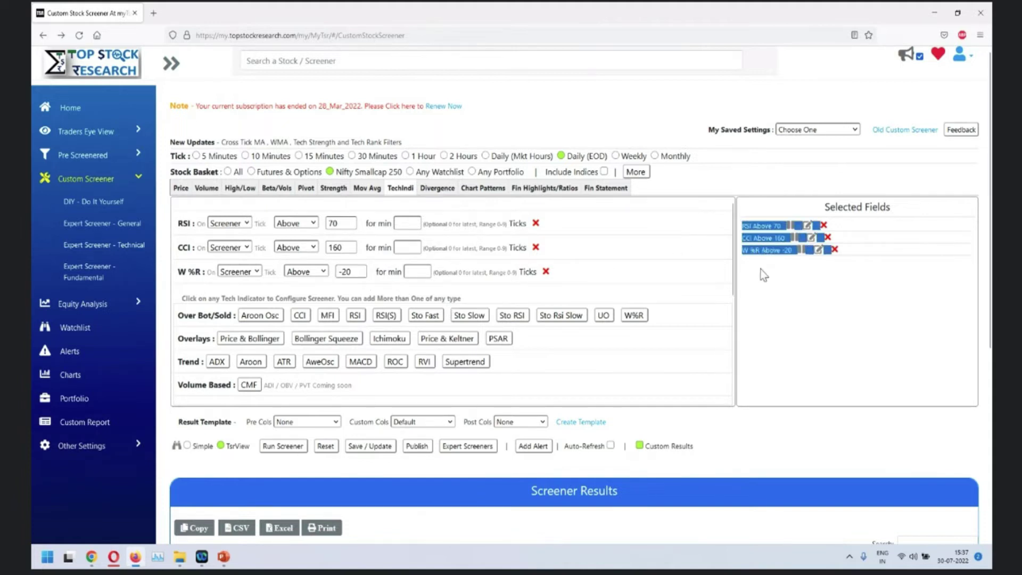
pyautogui.click(277, 520)
# Step: Run the overbought screen and review the 14 results, e.g. Asian Paints with CCI 194.42
pyautogui.click(280, 450)
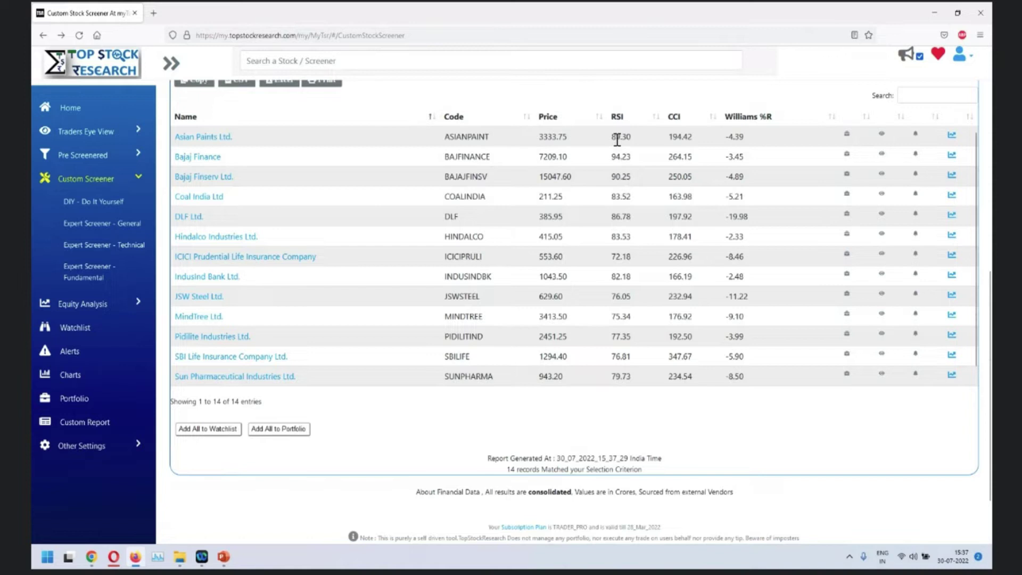
pyautogui.doubleClick(680, 136)
pyautogui.scroll(3, 510, 432)
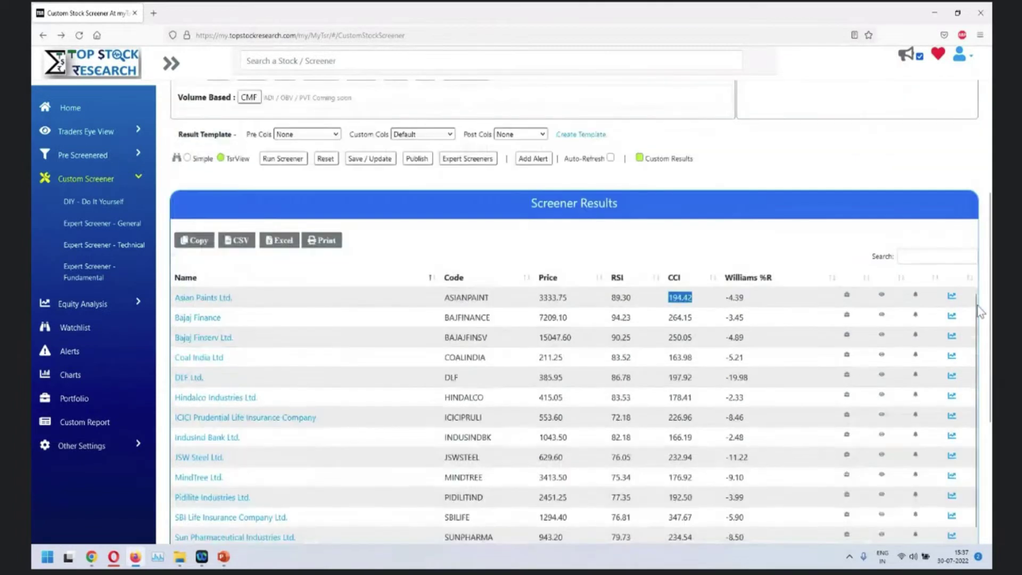
pyautogui.click(952, 297)
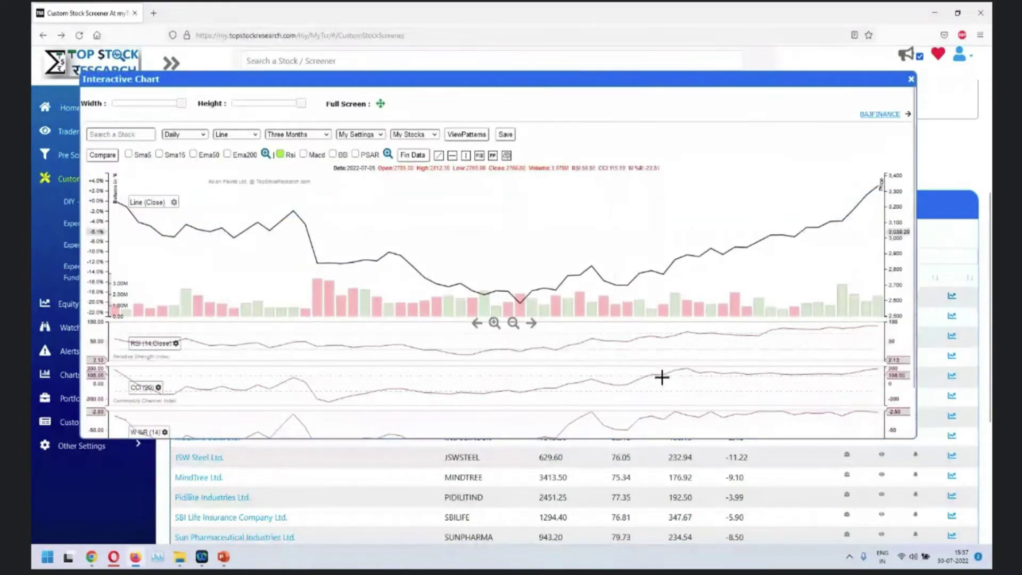
pyautogui.scroll(-3, 807, 447)
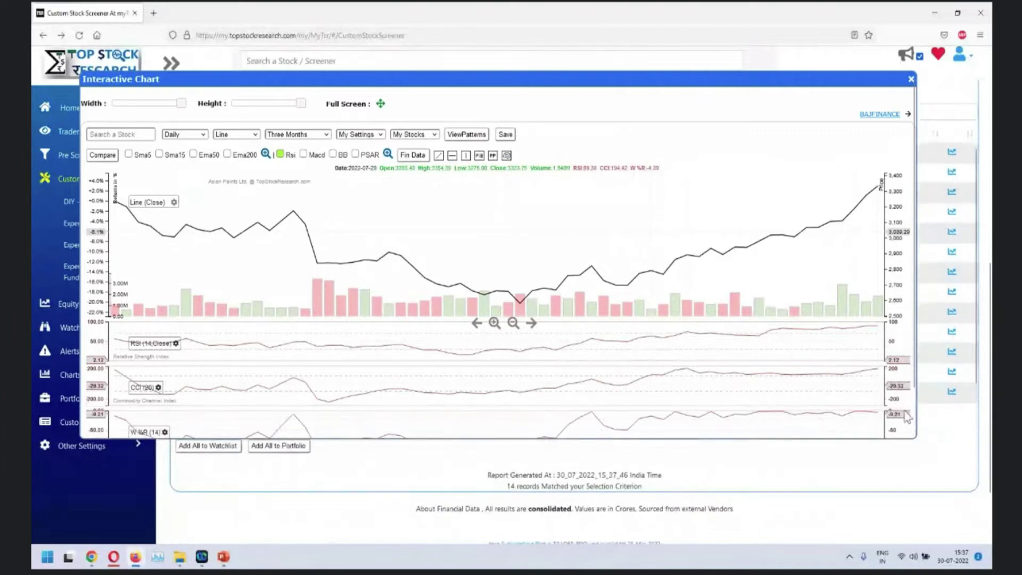
pyautogui.scroll(-1, 905, 413)
pyautogui.scroll(1, 904, 413)
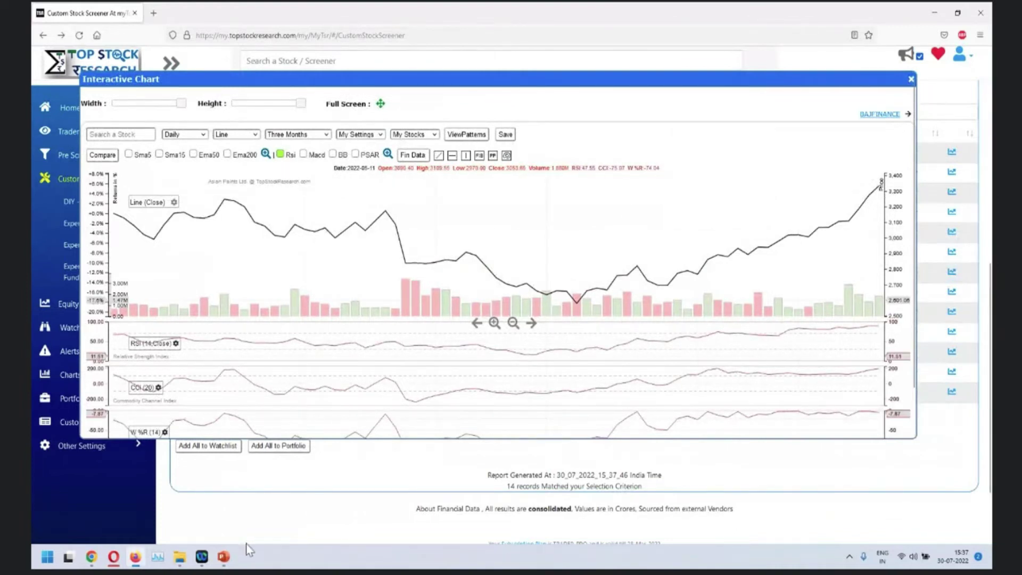
pyautogui.press('Escape')
pyautogui.scroll(8, 485, 526)
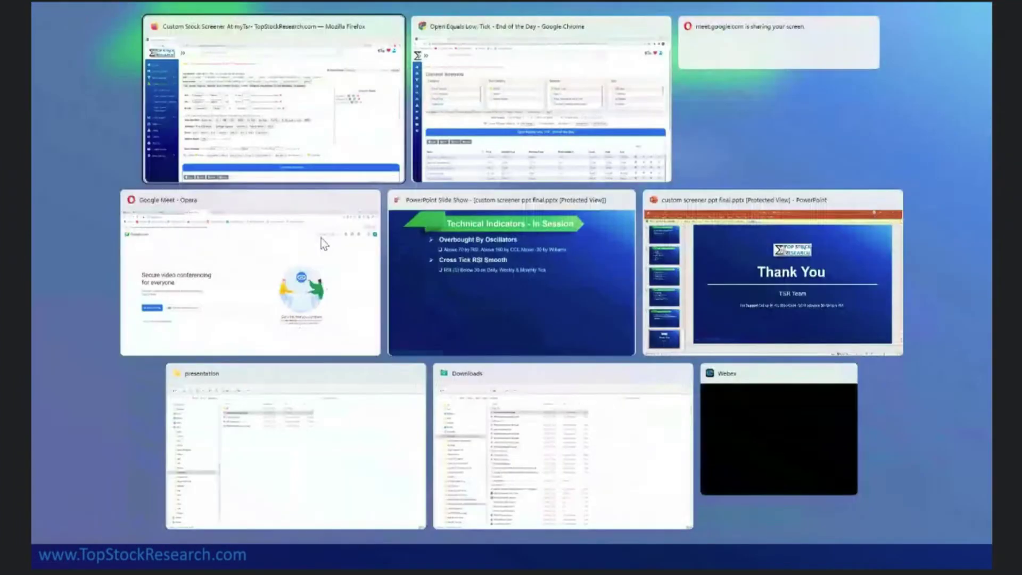
# Step: Back on the screener, reset the filters and add an RSI Smooth Below 30 filter
pyautogui.click(320, 93)
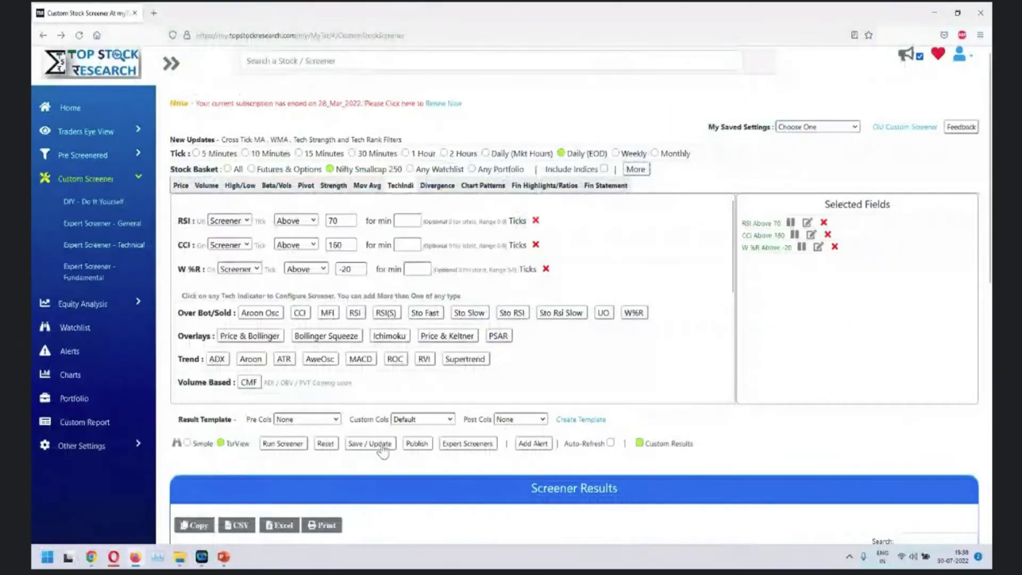
pyautogui.click(325, 443)
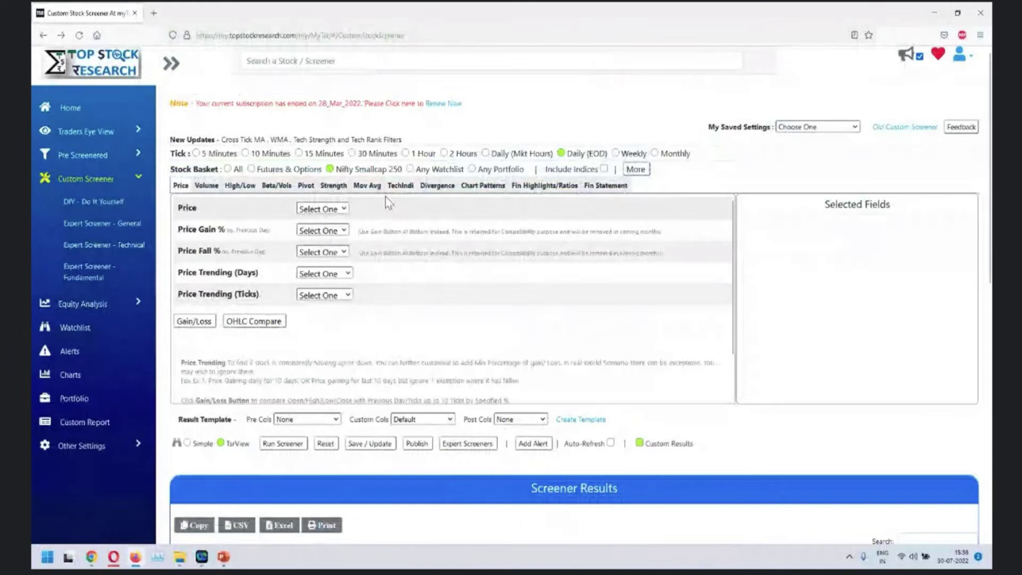
pyautogui.click(401, 187)
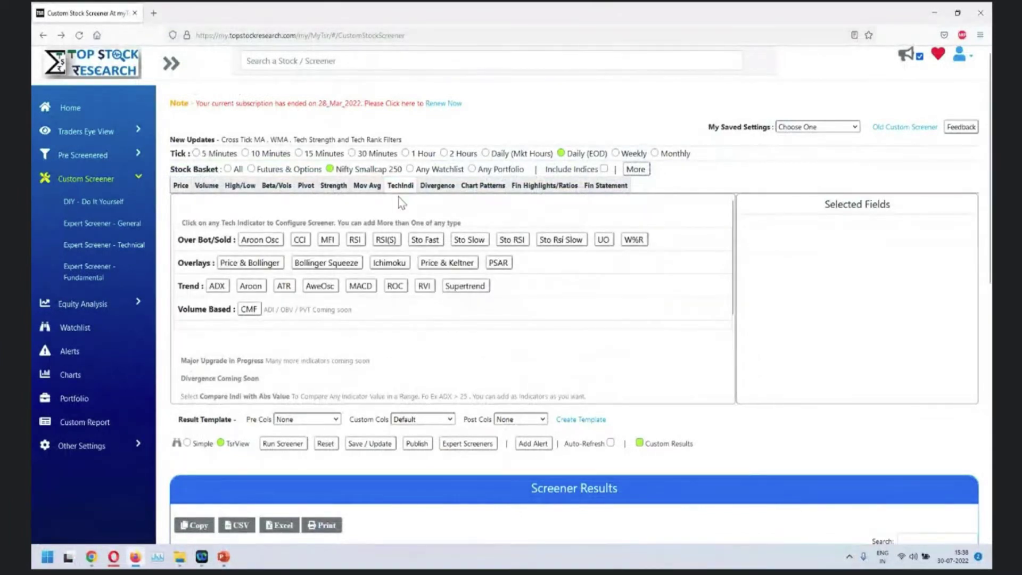
pyautogui.click(386, 241)
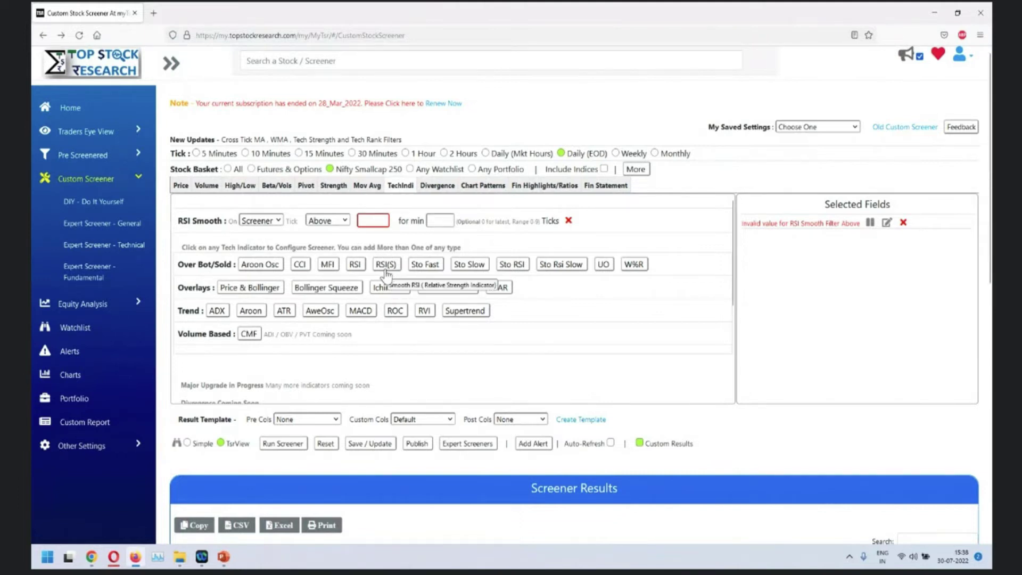
pyautogui.click(327, 223)
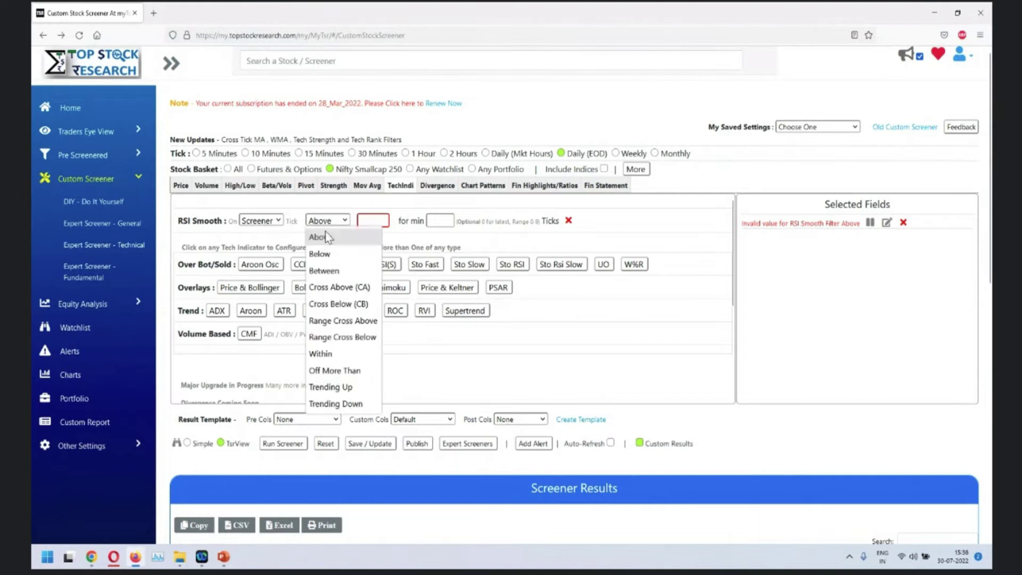
pyautogui.click(324, 254)
pyautogui.click(369, 220)
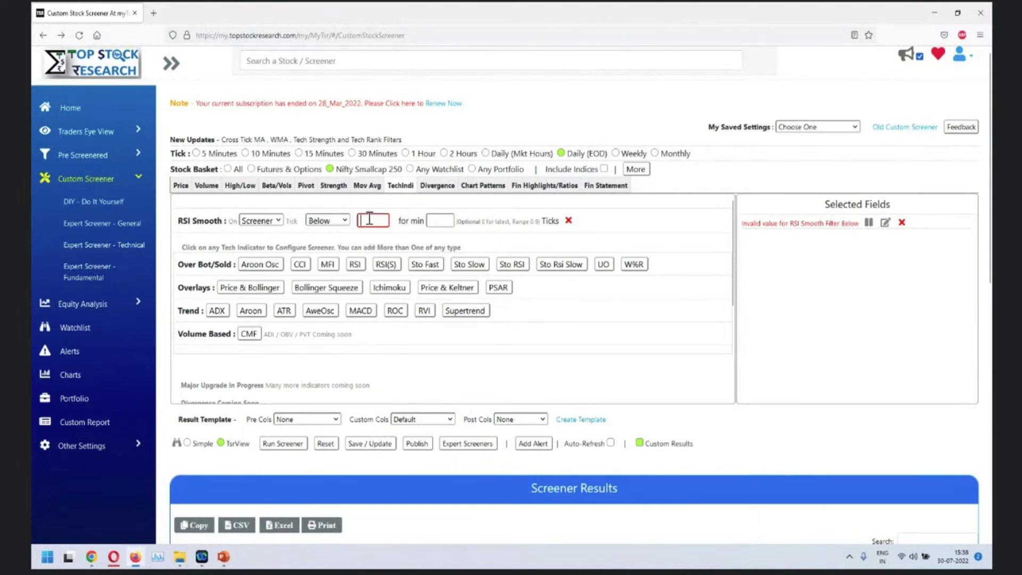
pyautogui.write('30')
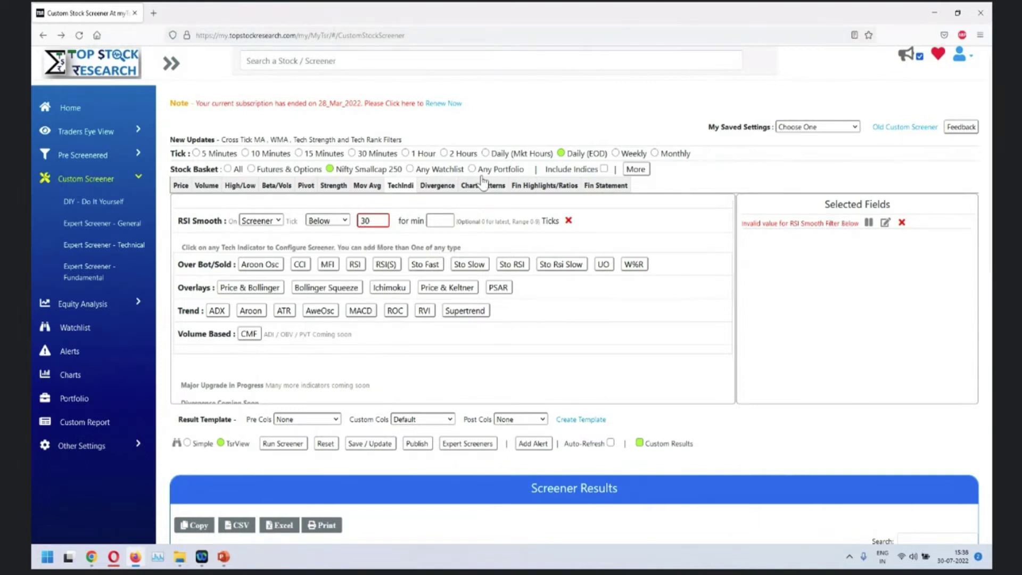
pyautogui.click(643, 232)
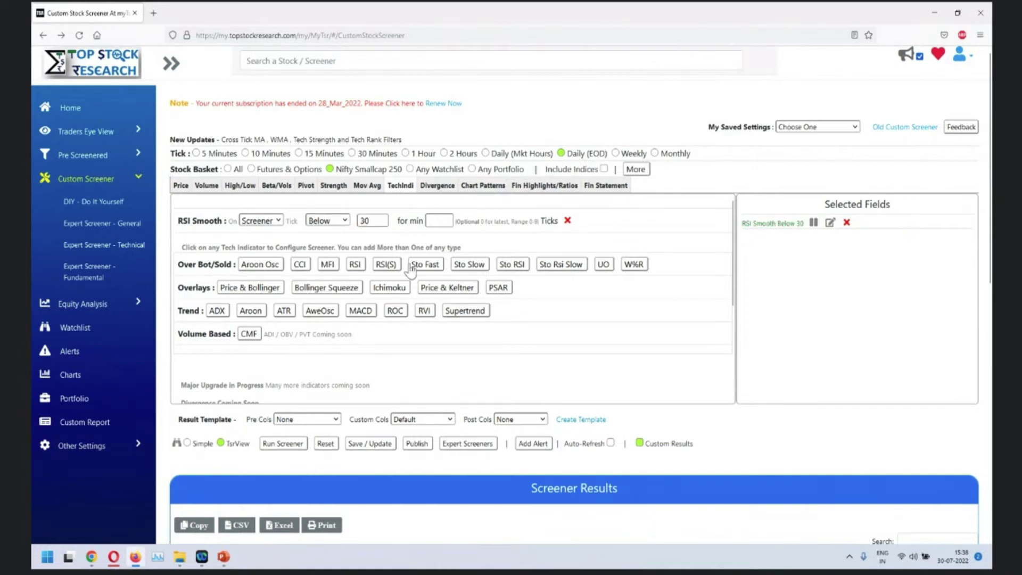
# Step: Add a second RSI Smooth filter on Weekly ticks, Below 30
pyautogui.click(357, 264)
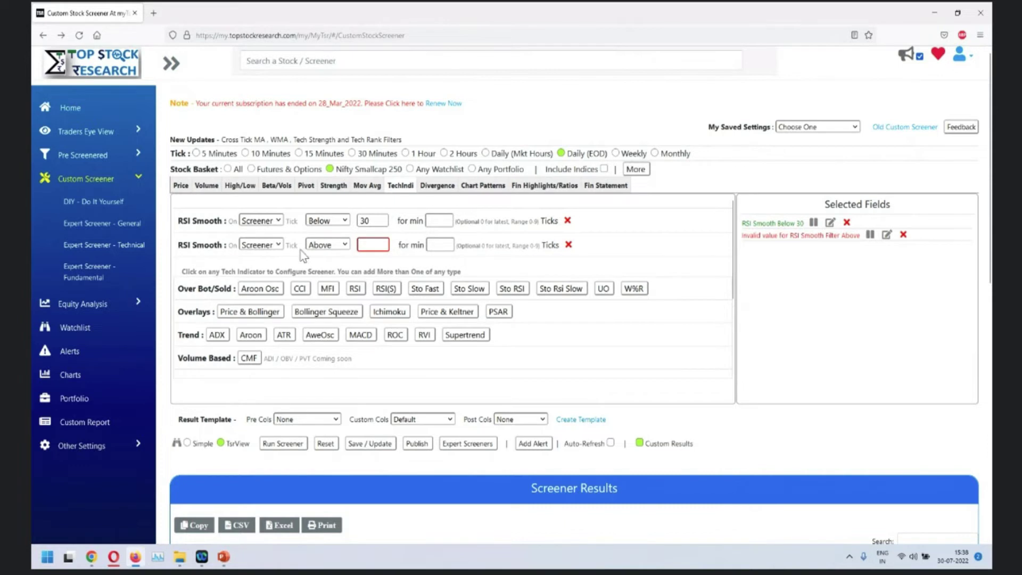
pyautogui.click(266, 245)
pyautogui.click(261, 411)
pyautogui.click(344, 245)
pyautogui.click(341, 278)
pyautogui.click(371, 244)
pyautogui.write('30')
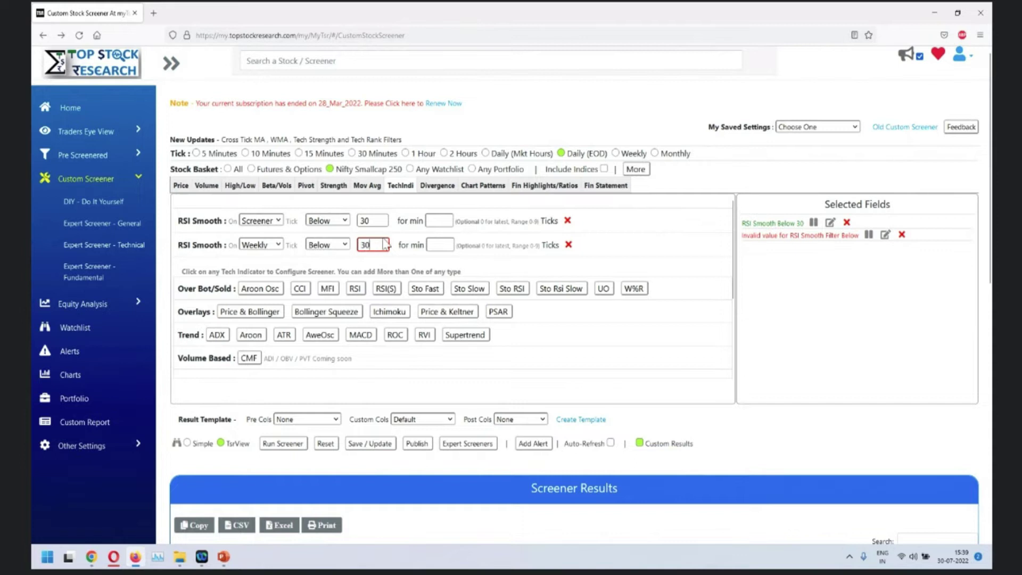
# Step: Add a Monthly RSI Below 30 filter and run the screen, which finds no records
pyautogui.click(354, 290)
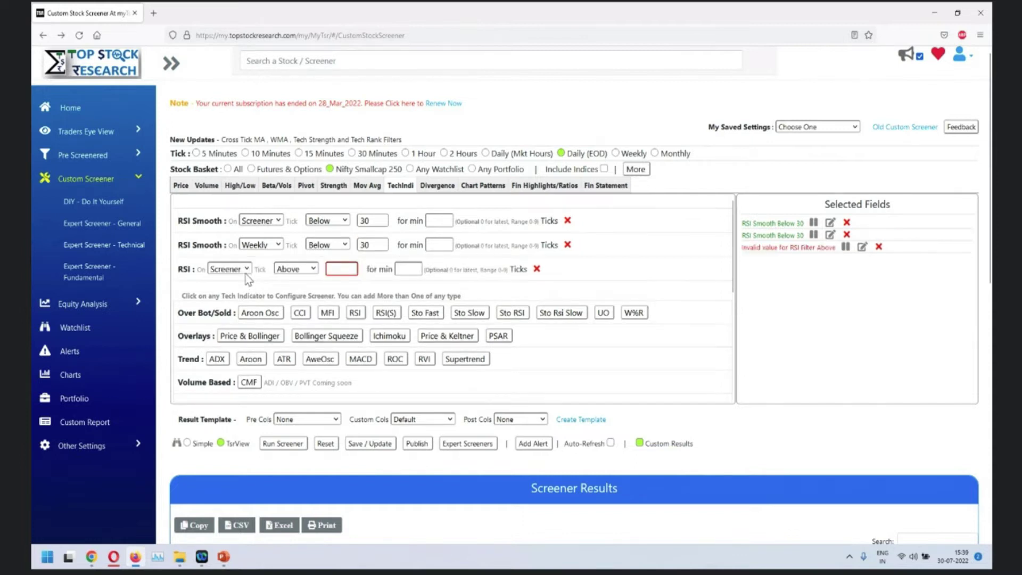
pyautogui.click(292, 269)
pyautogui.click(298, 302)
pyautogui.click(233, 270)
pyautogui.click(232, 453)
pyautogui.click(346, 271)
pyautogui.write('30')
pyautogui.click(688, 283)
pyautogui.click(298, 445)
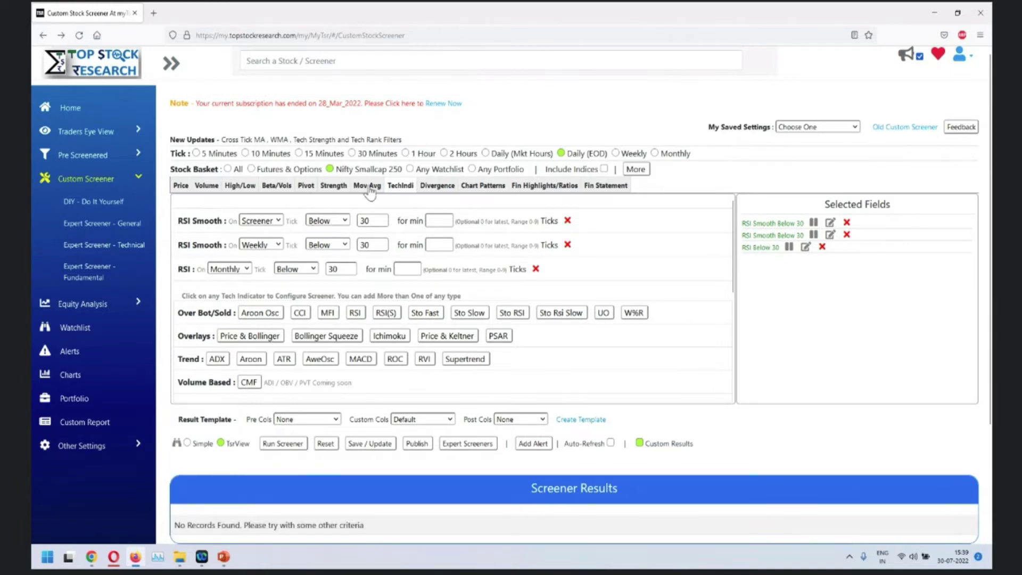
# Step: Switch the stock basket to NIFTY 500 Multicap and review the single match, PB Fintech Ltd
pyautogui.click(630, 169)
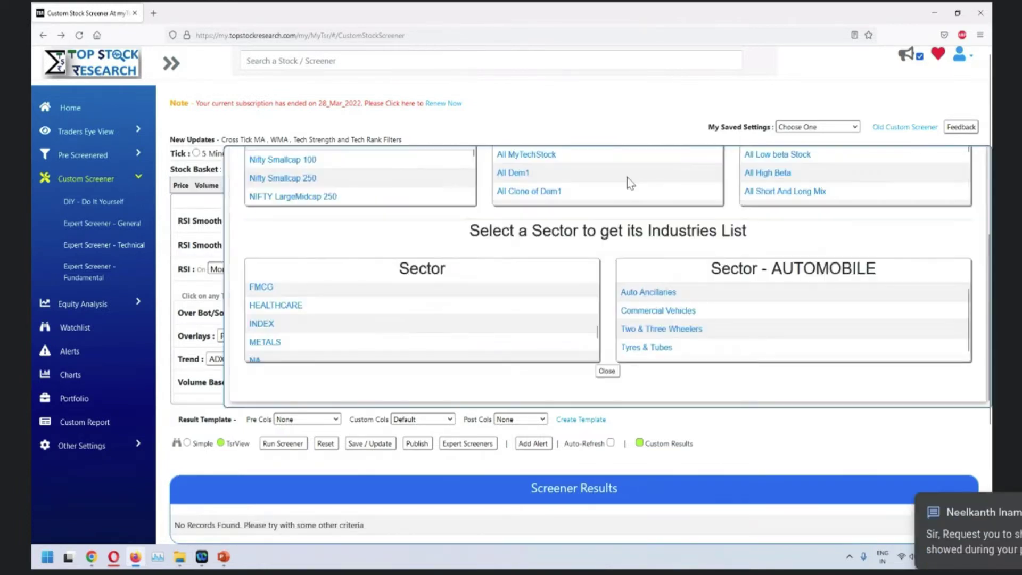
pyautogui.scroll(3, 297, 330)
pyautogui.scroll(-3, 319, 269)
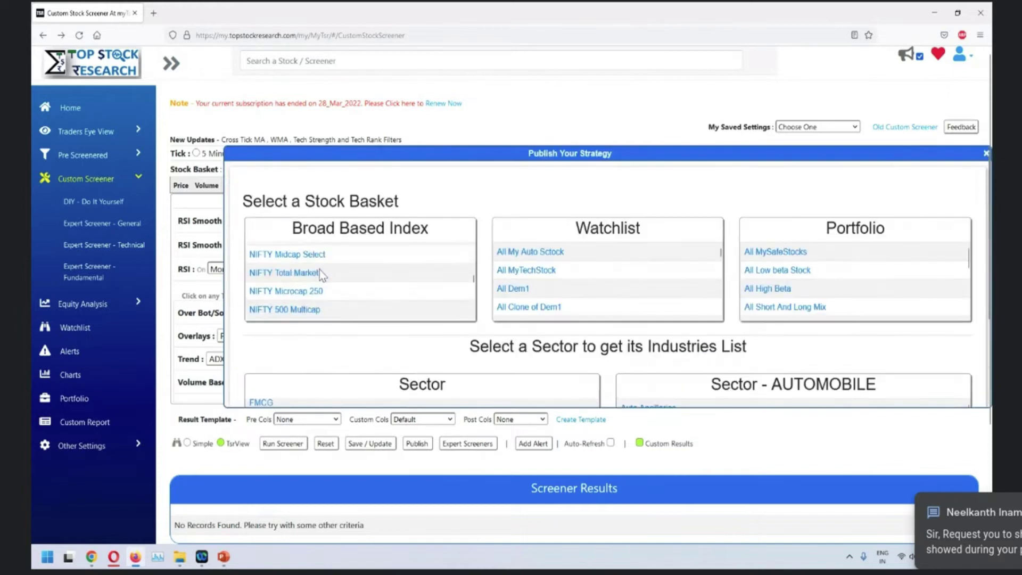
pyautogui.scroll(-2, 319, 300)
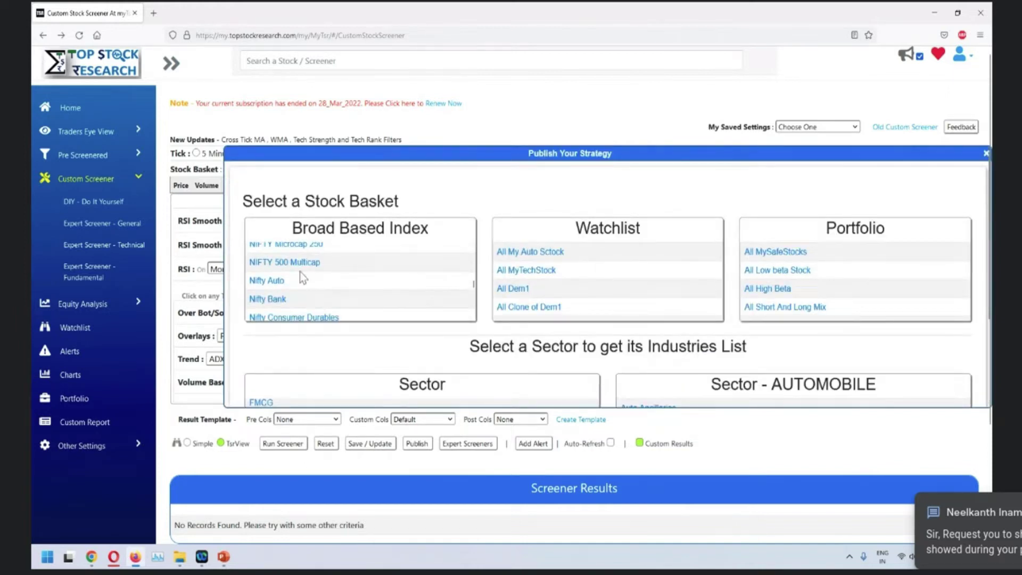
pyautogui.click(287, 261)
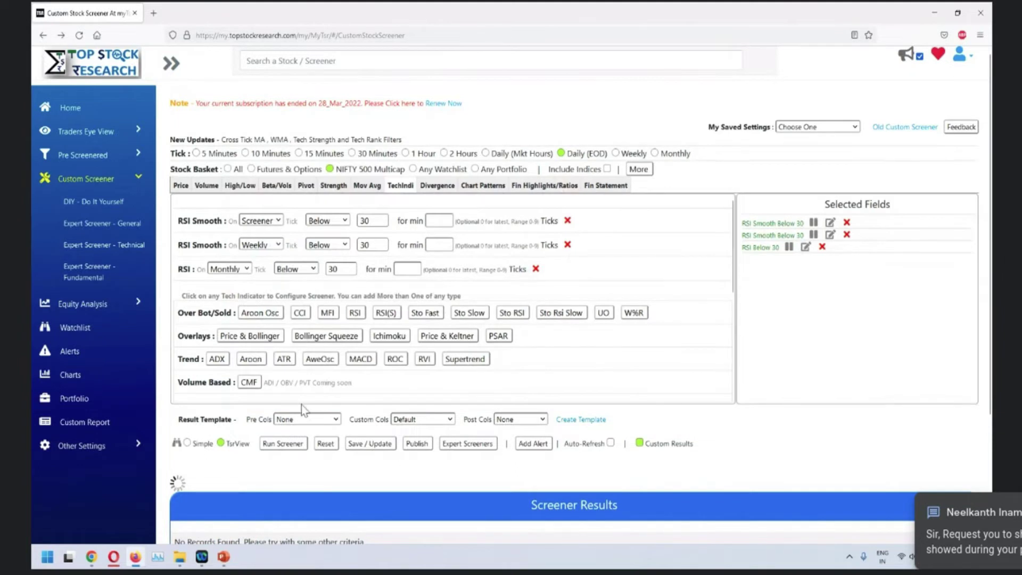
pyautogui.scroll(-5, 277, 380)
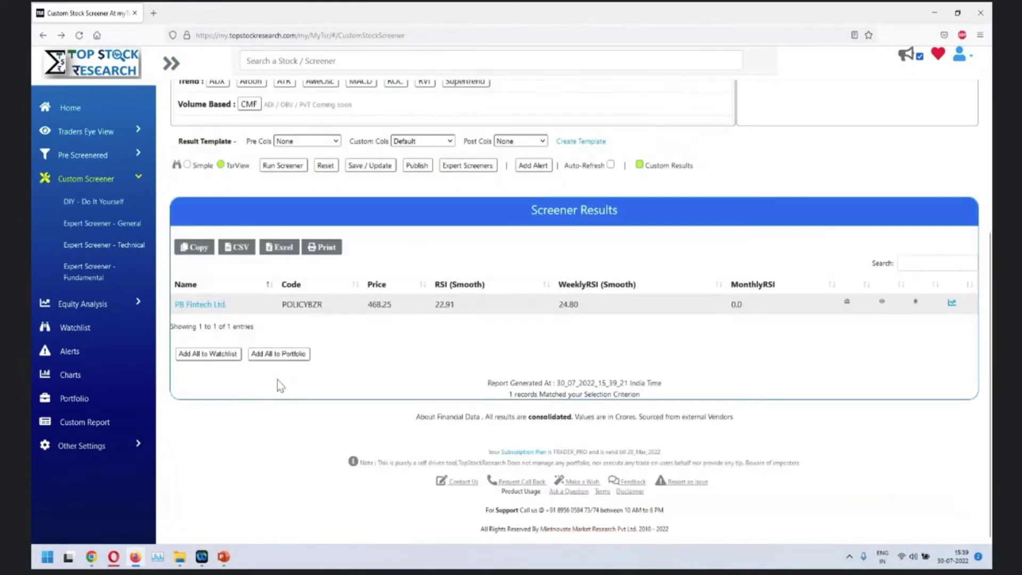
pyautogui.scroll(2, 410, 347)
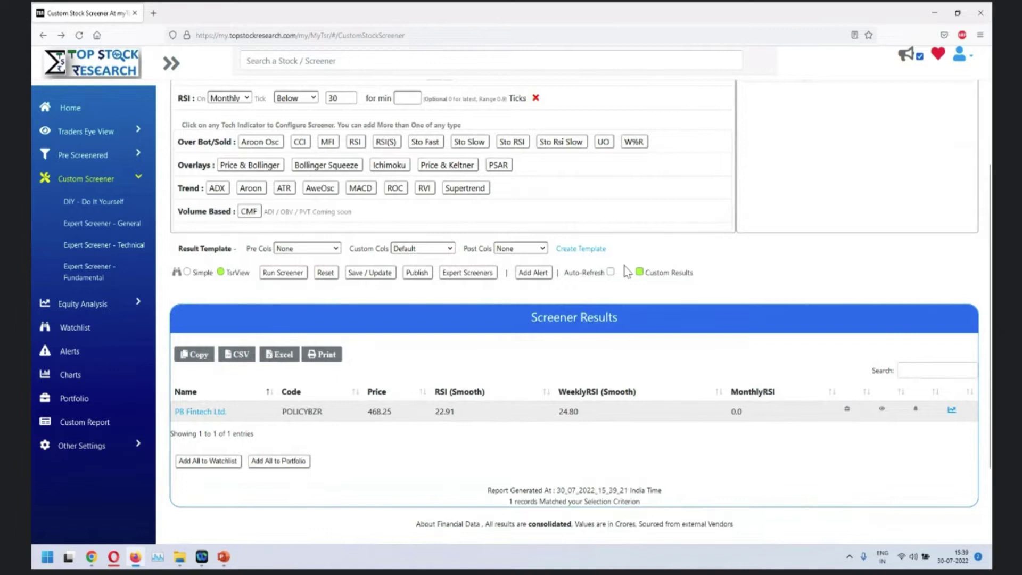
pyautogui.scroll(3, 626, 272)
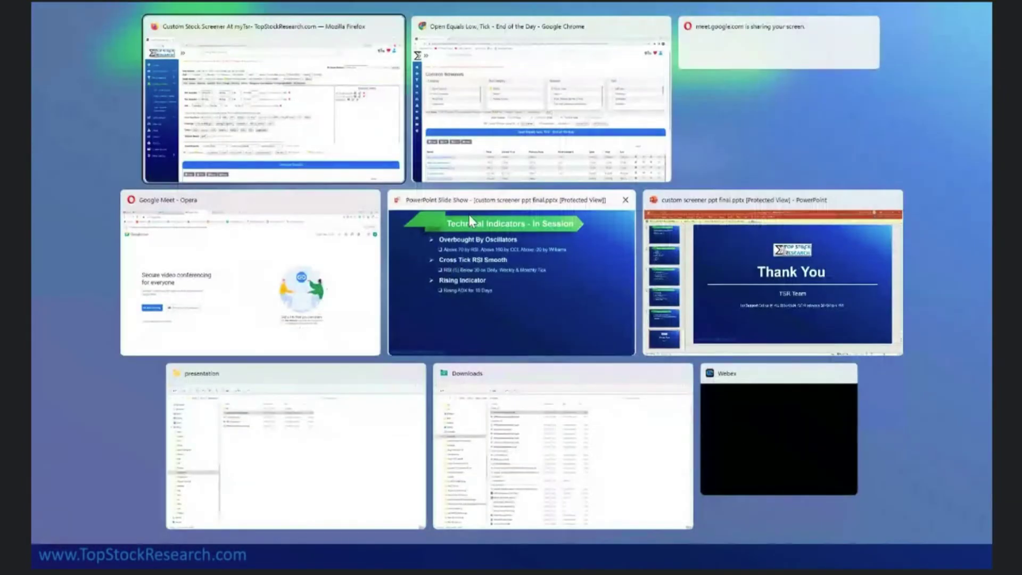
# Step: Reset the screener and add an ADX filter with the condition Trending Up
pyautogui.click(228, 93)
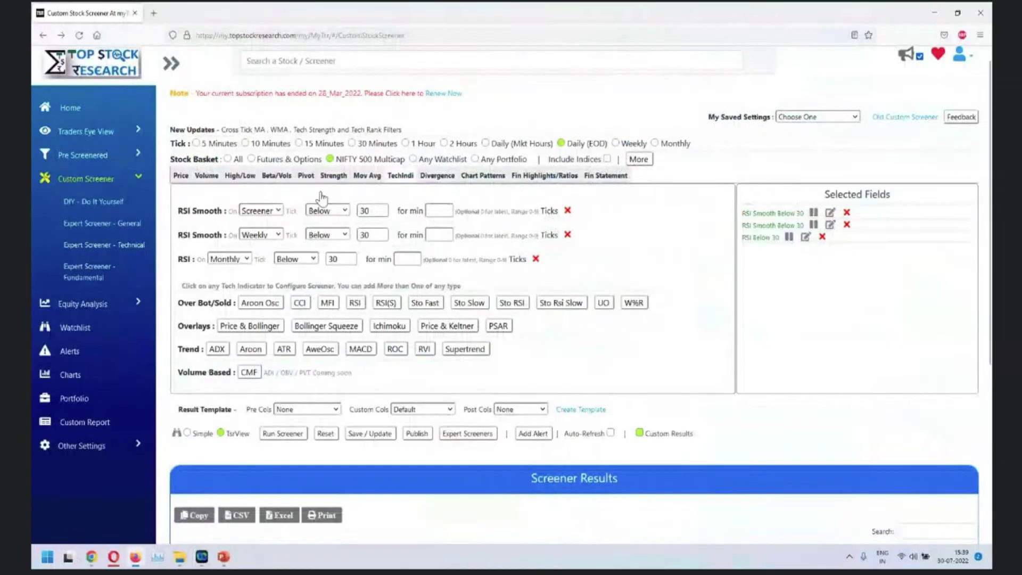
pyautogui.click(325, 433)
pyautogui.click(399, 176)
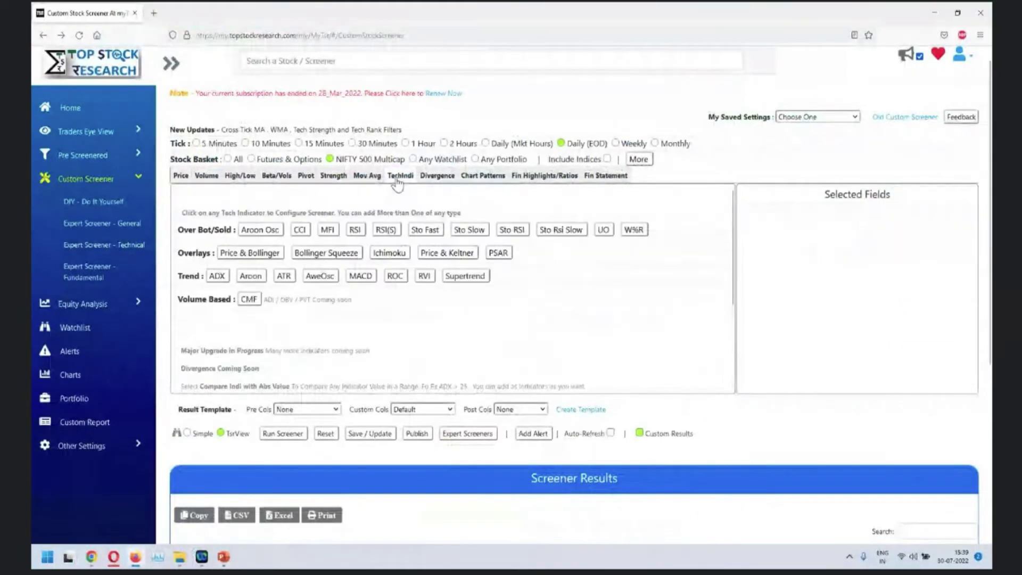
pyautogui.click(216, 276)
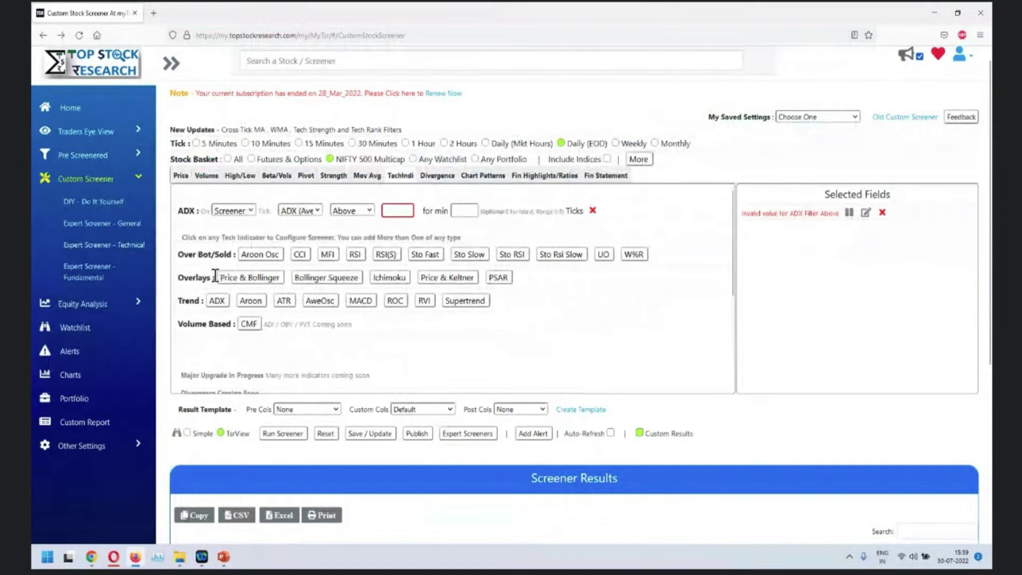
pyautogui.click(351, 212)
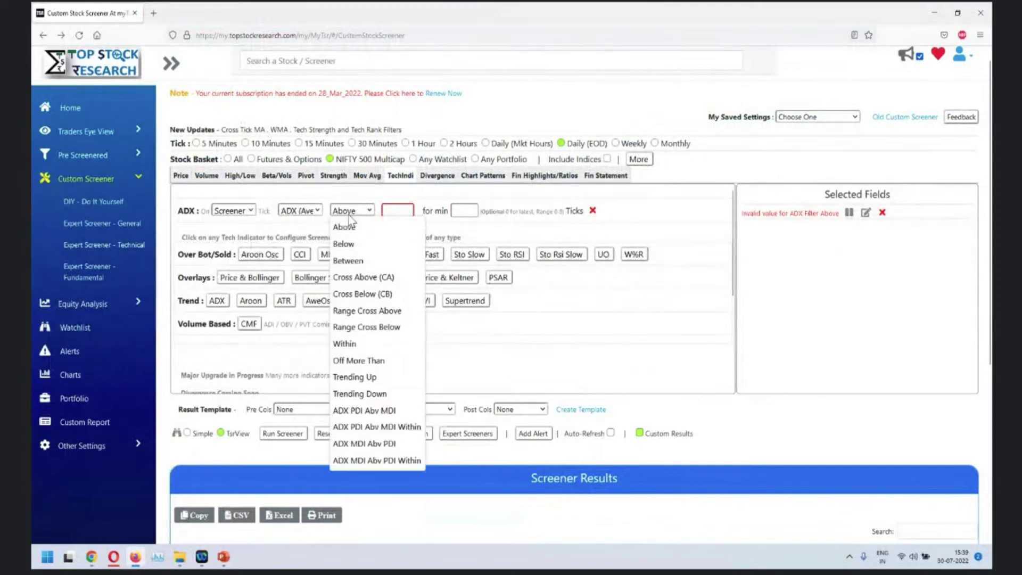
pyautogui.click(394, 377)
pyautogui.click(414, 210)
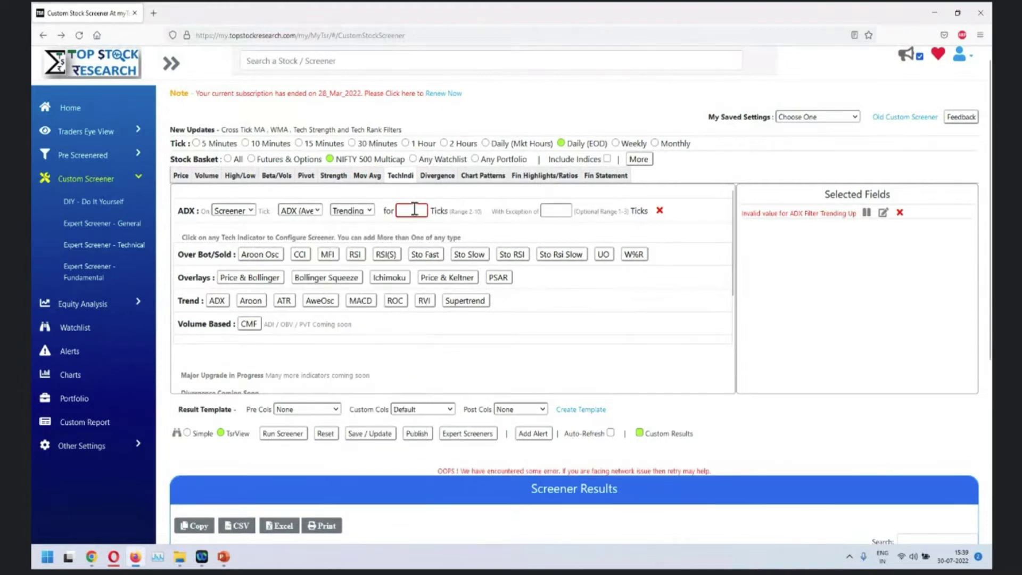
# Step: Set ADX ticks to 10, run the screen for 16 stocks, and view then close Adani Enterprises' chart
pyautogui.write('10')
pyautogui.click(663, 325)
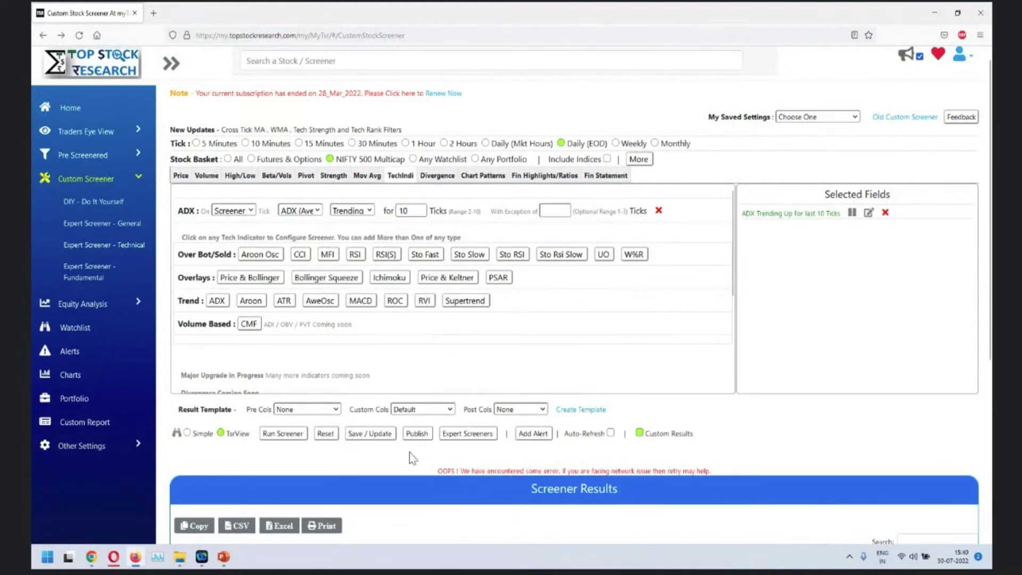
pyautogui.click(276, 434)
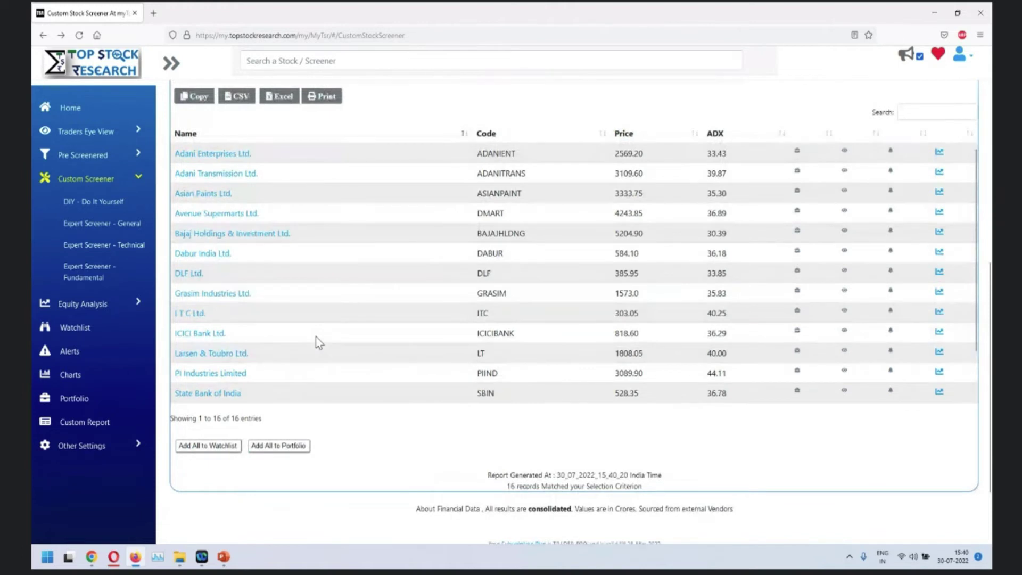
pyautogui.click(939, 153)
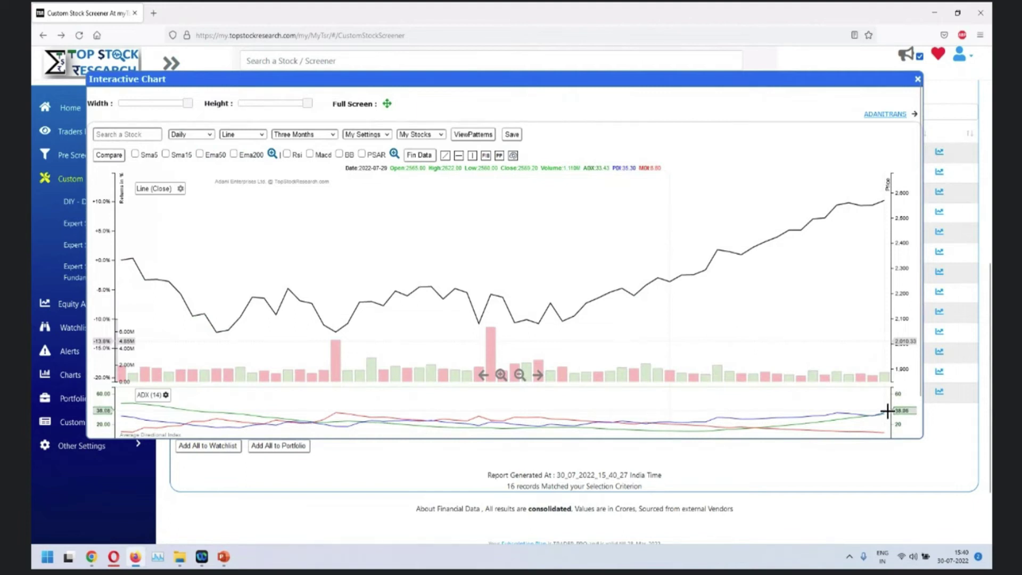
pyautogui.click(917, 80)
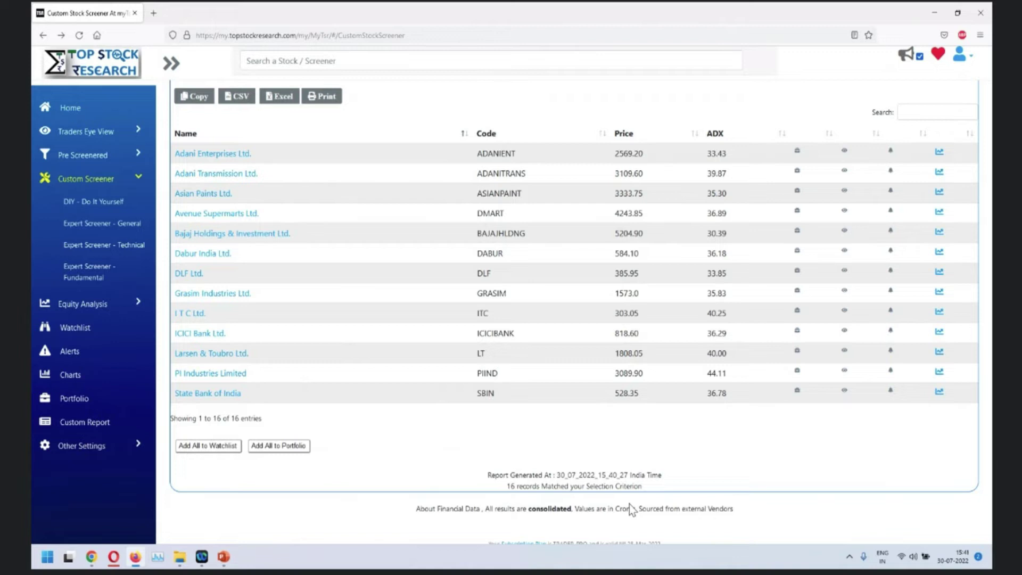
# Step: Reset the filters and add a Parabolic SAR filter set to price Within 2% of PSAR
pyautogui.scroll(4, 694, 395)
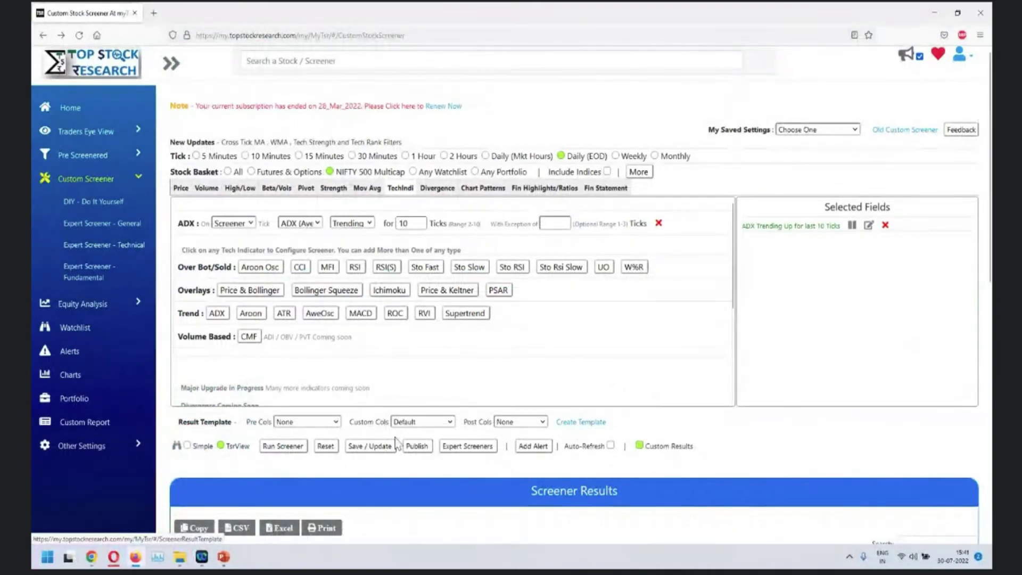
pyautogui.click(326, 446)
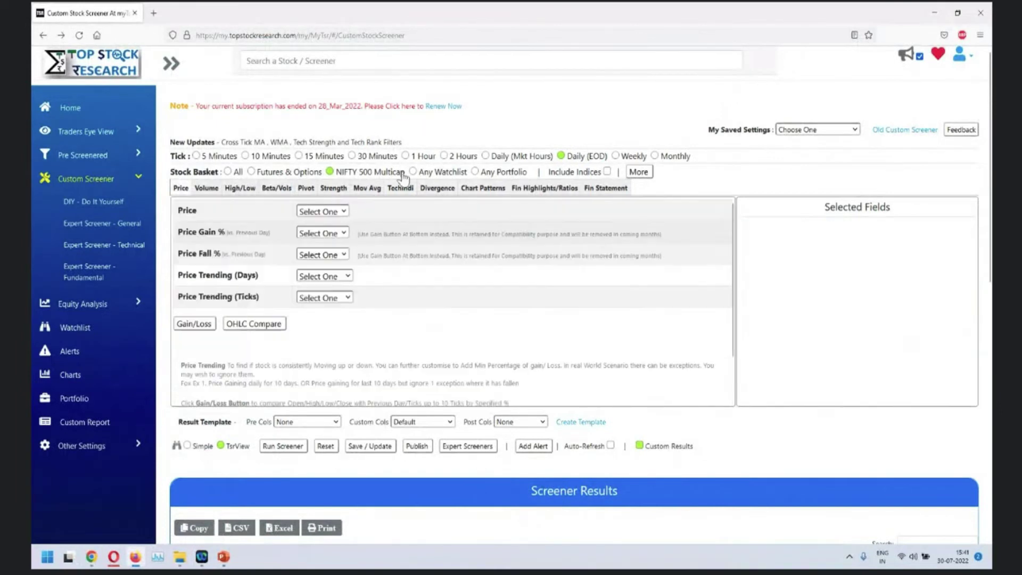
pyautogui.click(399, 189)
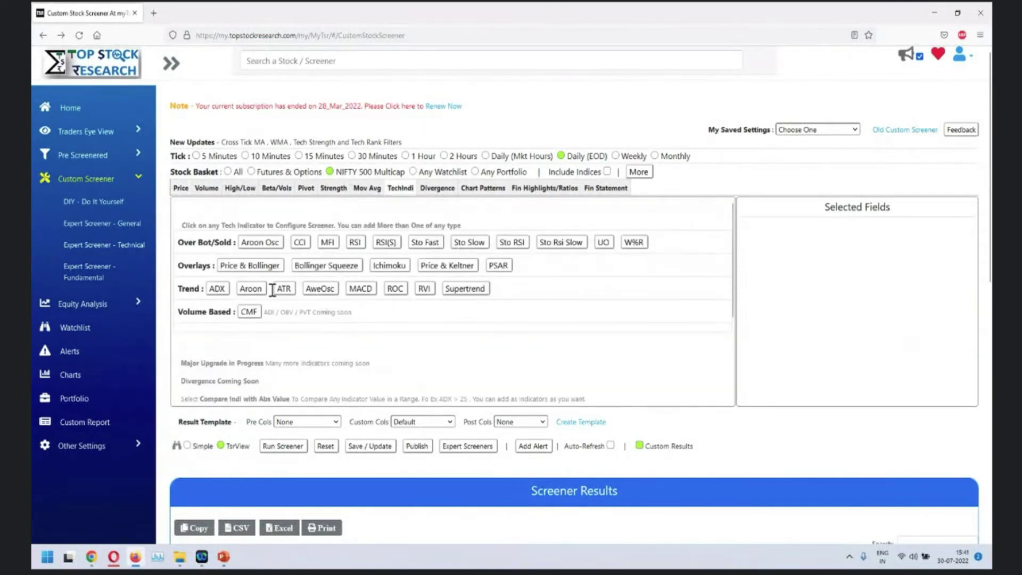
pyautogui.click(503, 266)
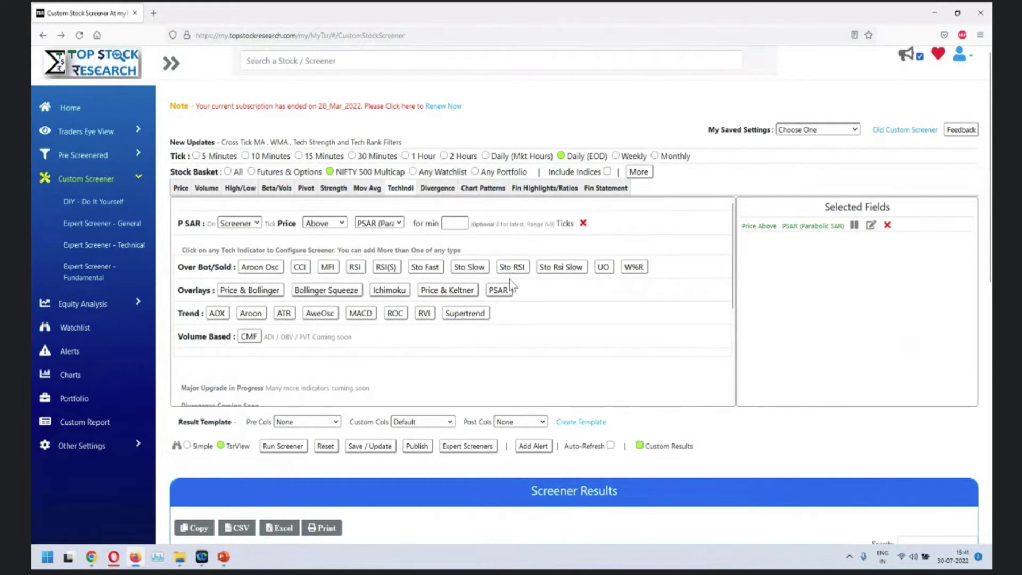
pyautogui.click(339, 222)
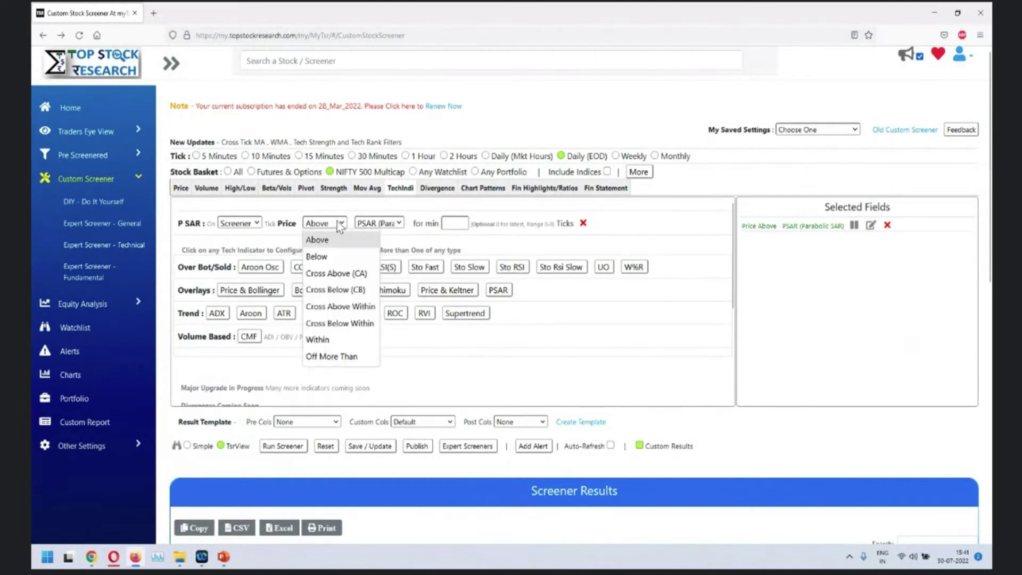
pyautogui.click(334, 342)
pyautogui.click(371, 222)
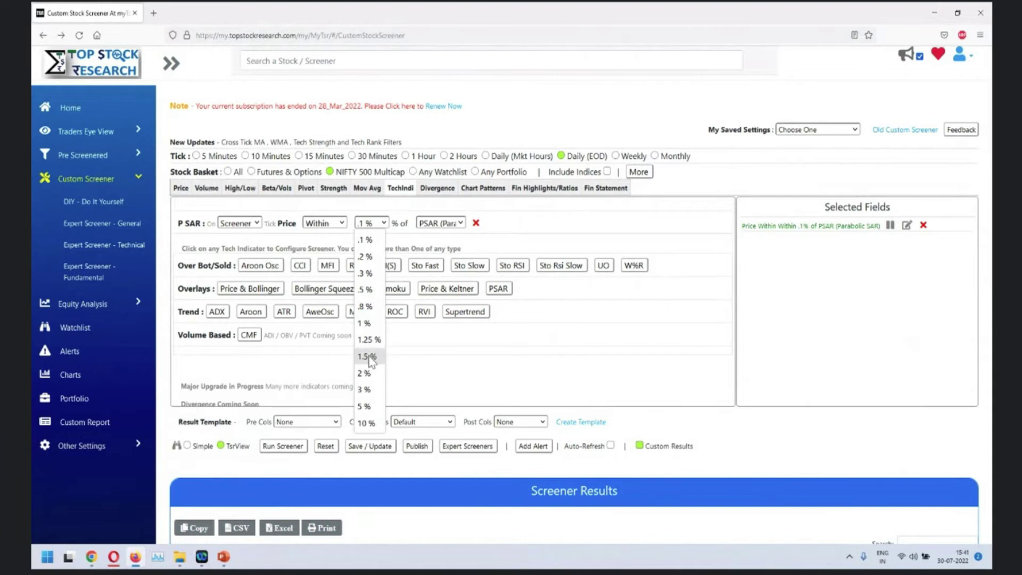
pyautogui.click(370, 374)
# Step: Remove the stray Sto RSI(S) row and run the PSAR screen, returning 10 stocks
pyautogui.click(573, 265)
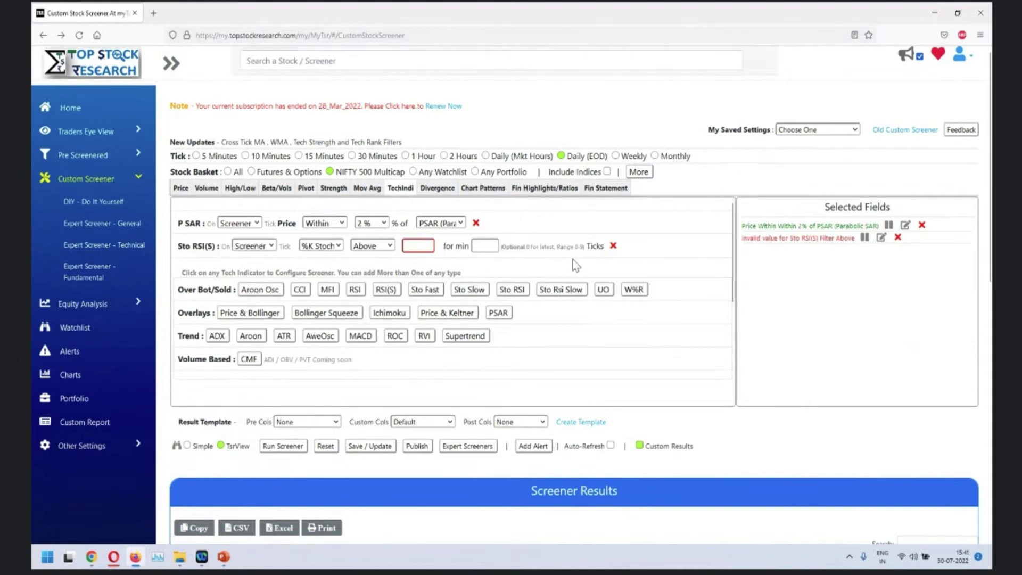
pyautogui.click(612, 246)
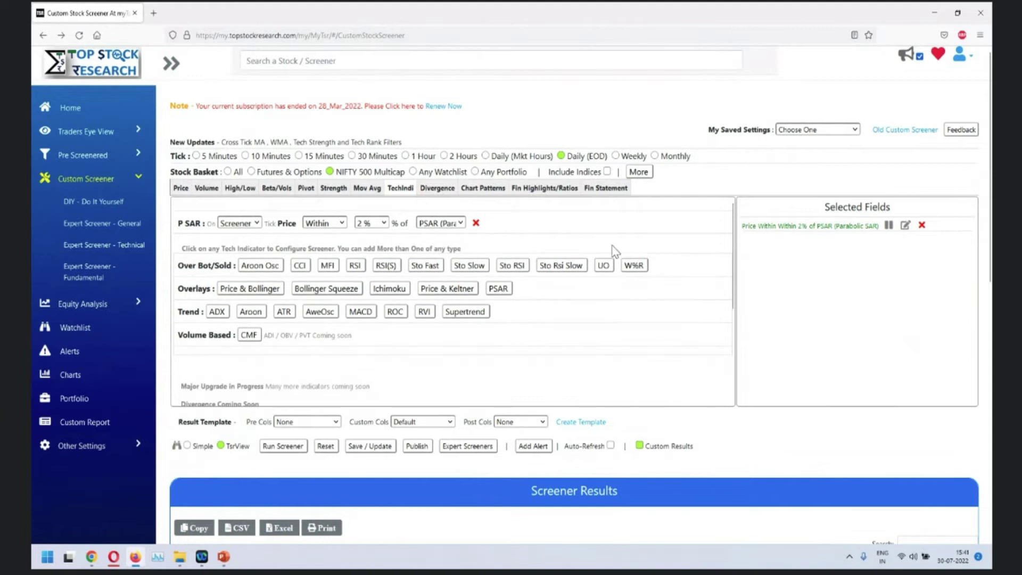
pyautogui.click(290, 450)
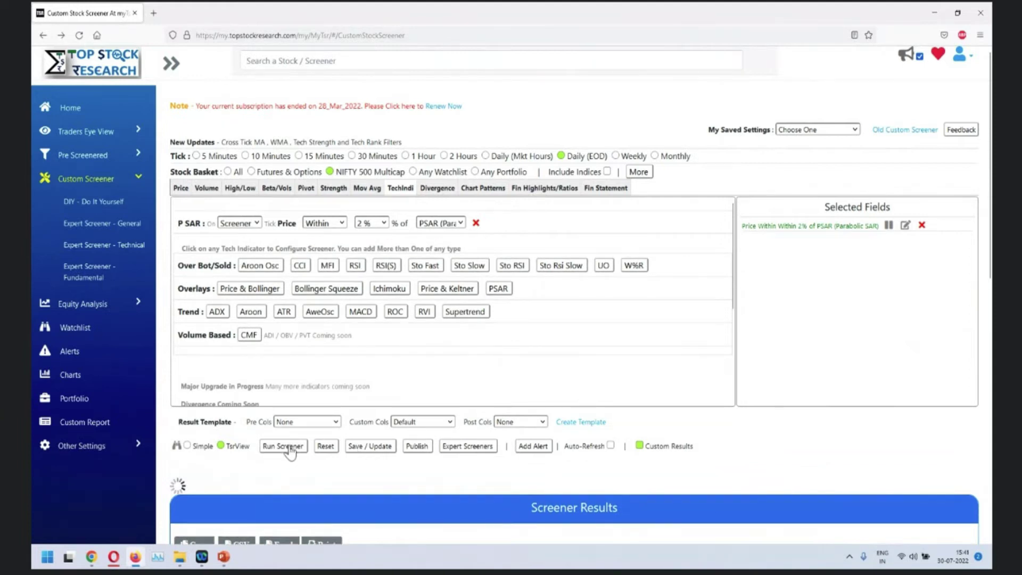
pyautogui.scroll(-1, 197, 508)
# Step: Review Adani Enterprises' interactive chart with its PSAR dots, then close it
pyautogui.scroll(-8, 644, 199)
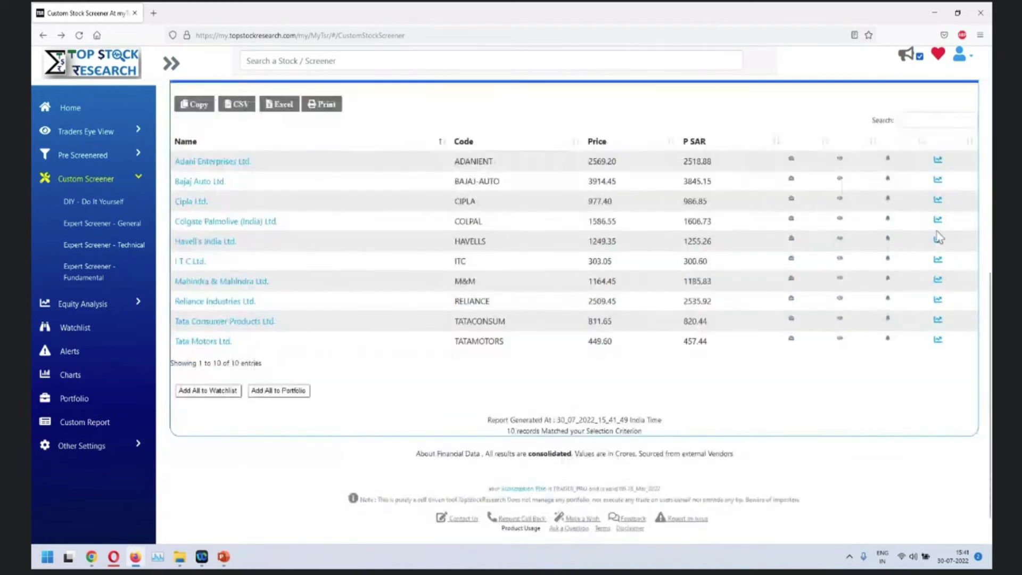
pyautogui.click(937, 154)
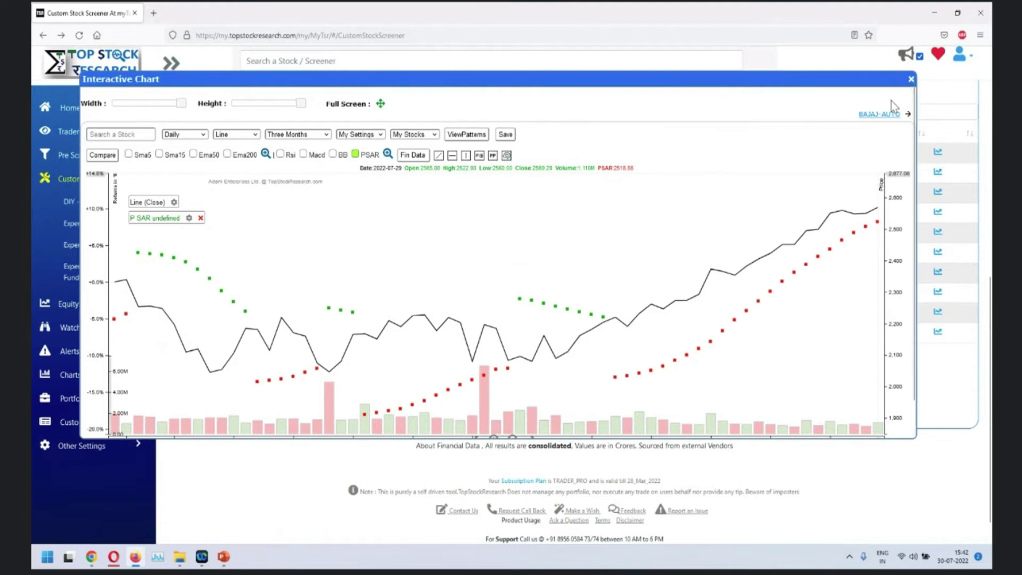
pyautogui.click(911, 79)
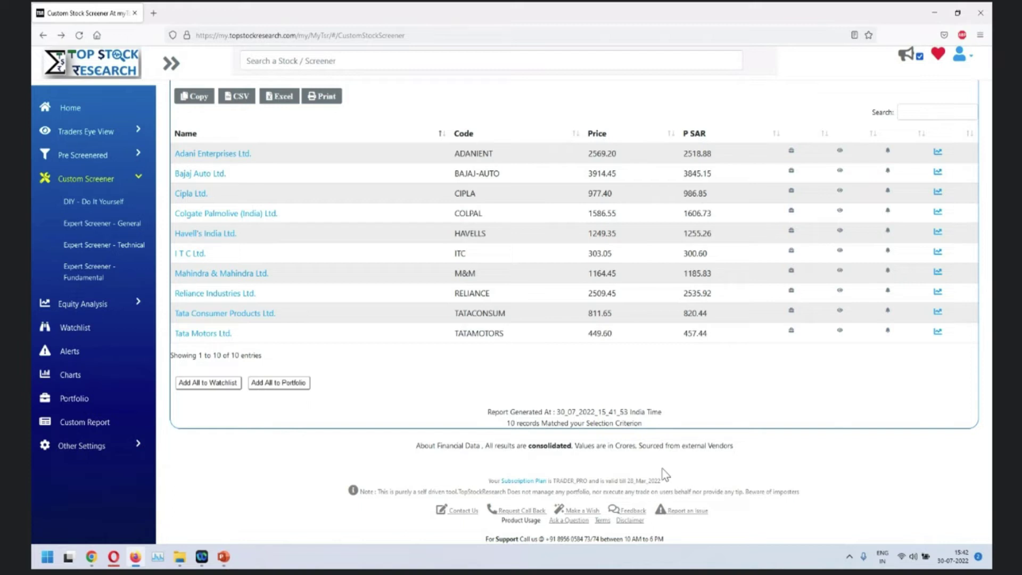
# Step: Reset and run a new RSI Cross Above 60 screen, returning 11 stocks
pyautogui.scroll(7, 617, 375)
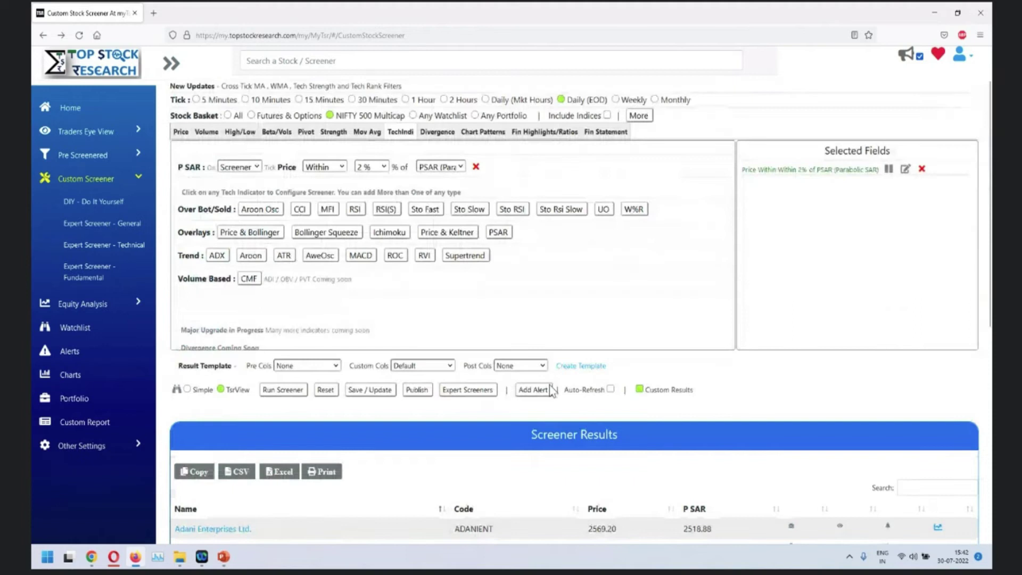
pyautogui.click(333, 390)
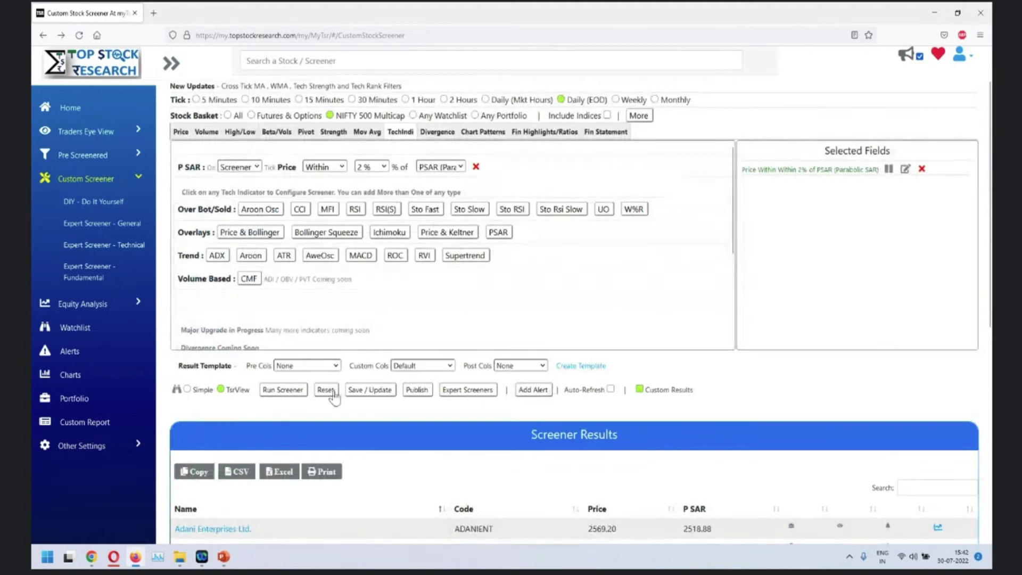
pyautogui.click(400, 132)
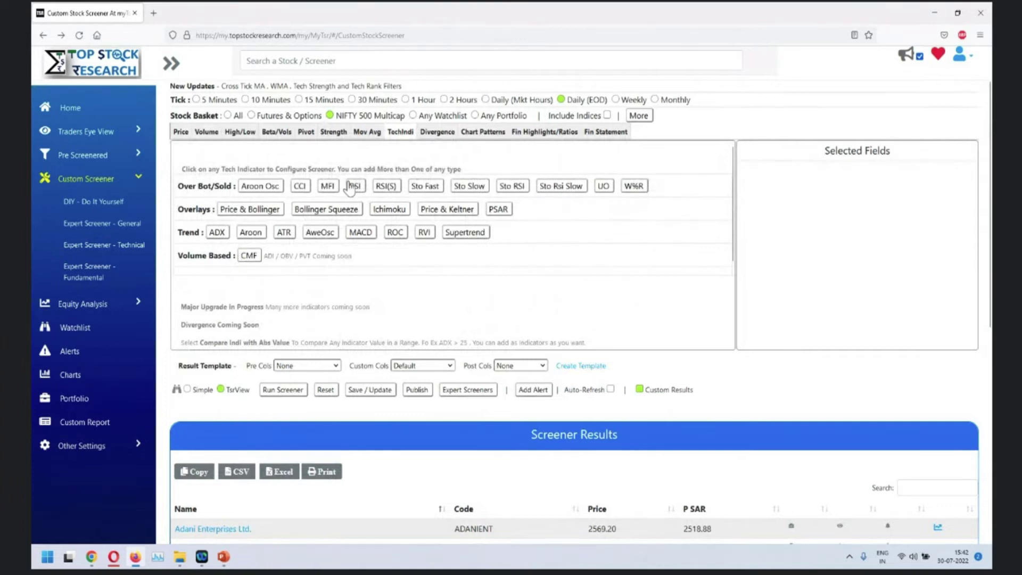
pyautogui.click(355, 186)
pyautogui.click(295, 166)
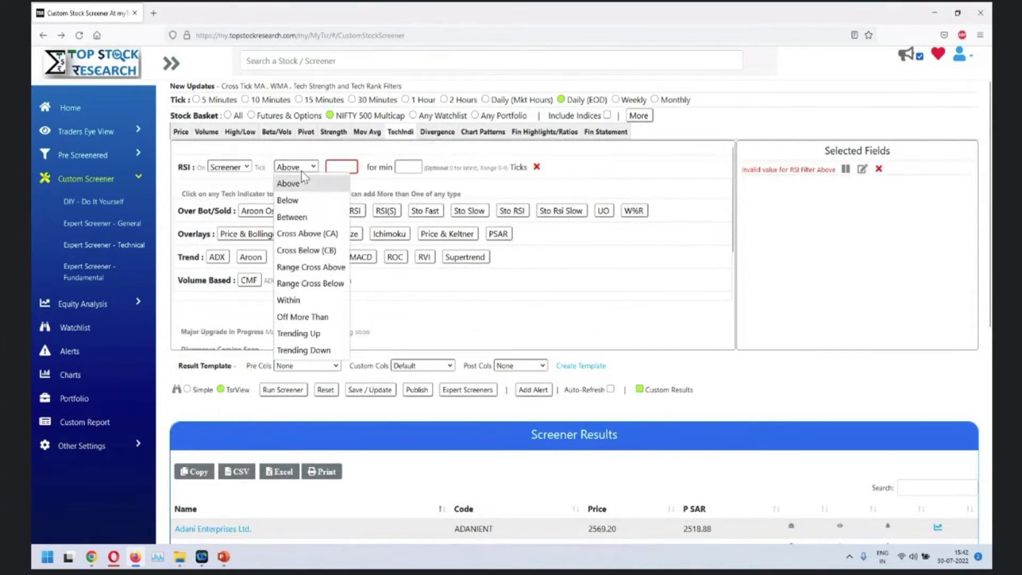
pyautogui.click(314, 234)
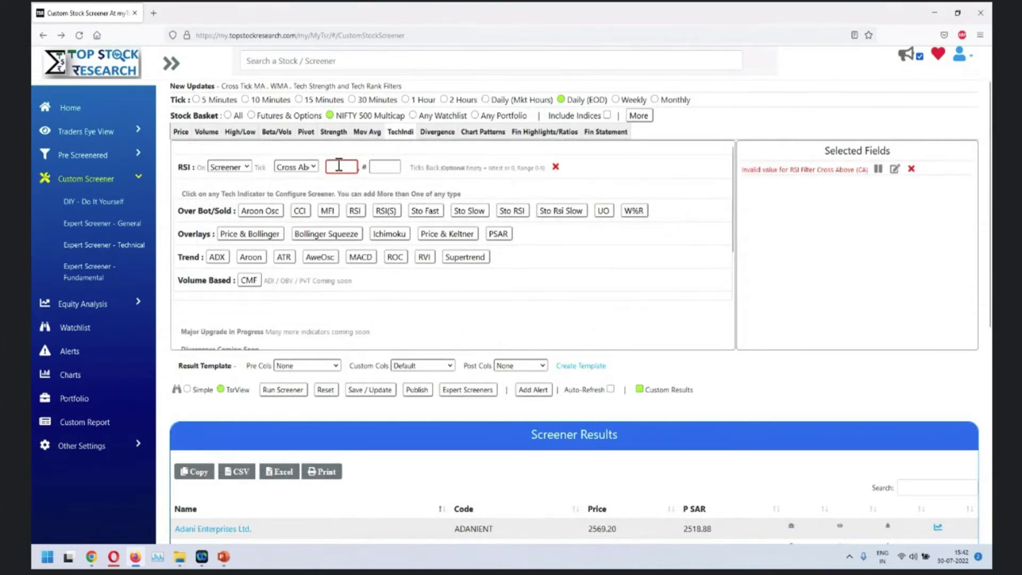
pyautogui.write('60')
pyautogui.click(597, 288)
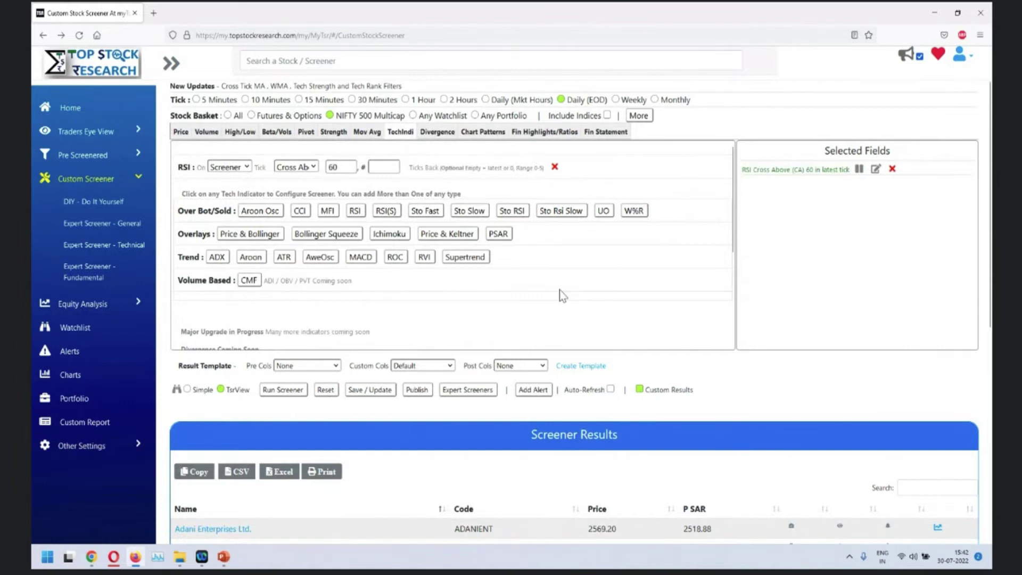
pyautogui.click(282, 390)
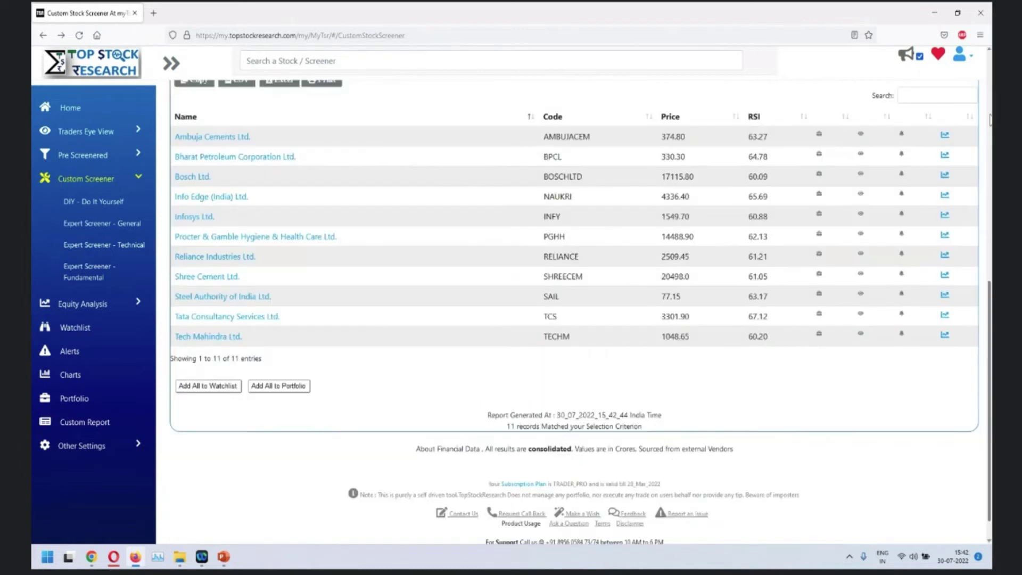
# Step: Open Ambuja Cements' chart and enlarge its RSI pane, then switch to the slides
pyautogui.click(945, 138)
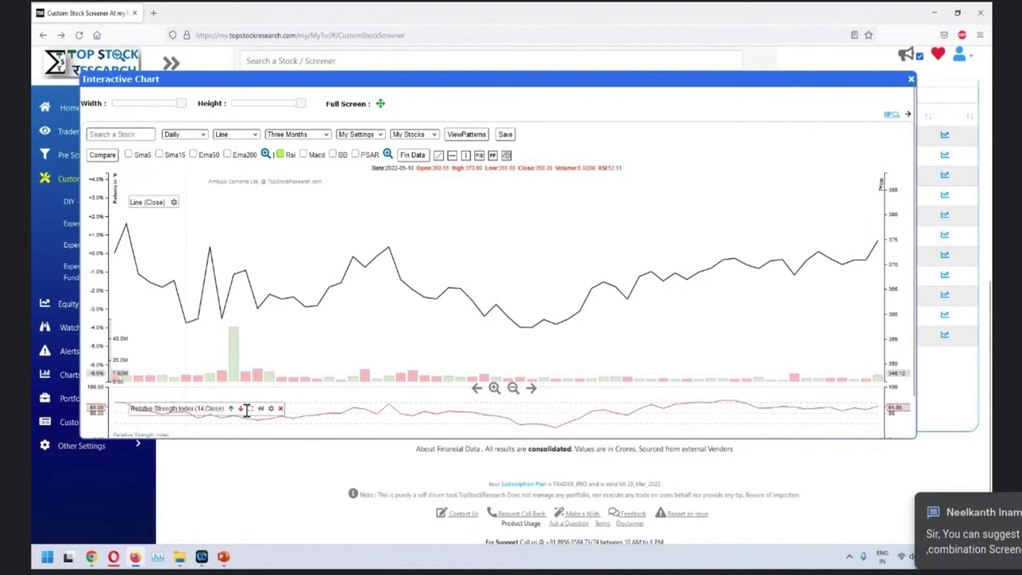
pyautogui.click(250, 408)
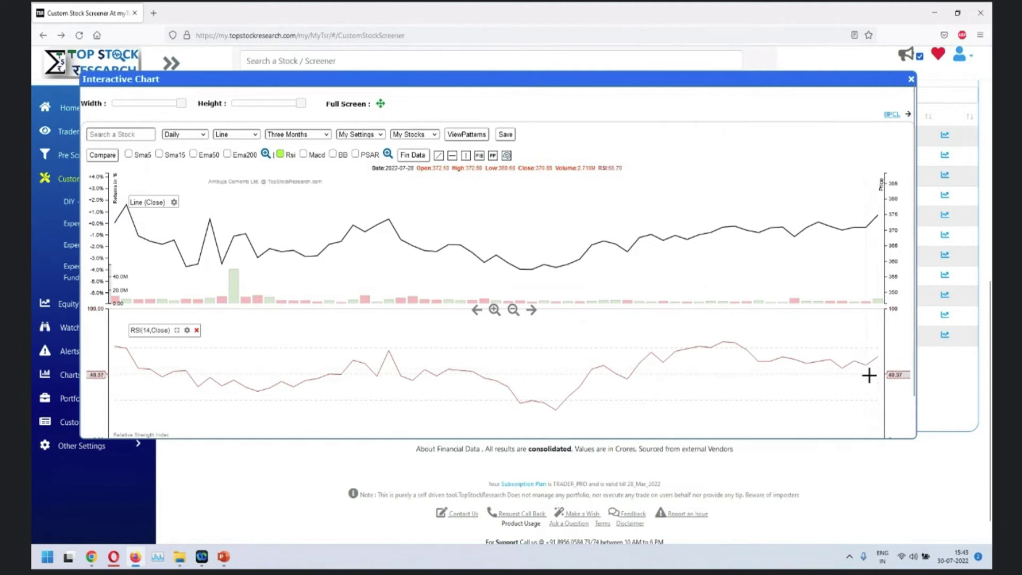
pyautogui.hotkey('alt', 'Tab')
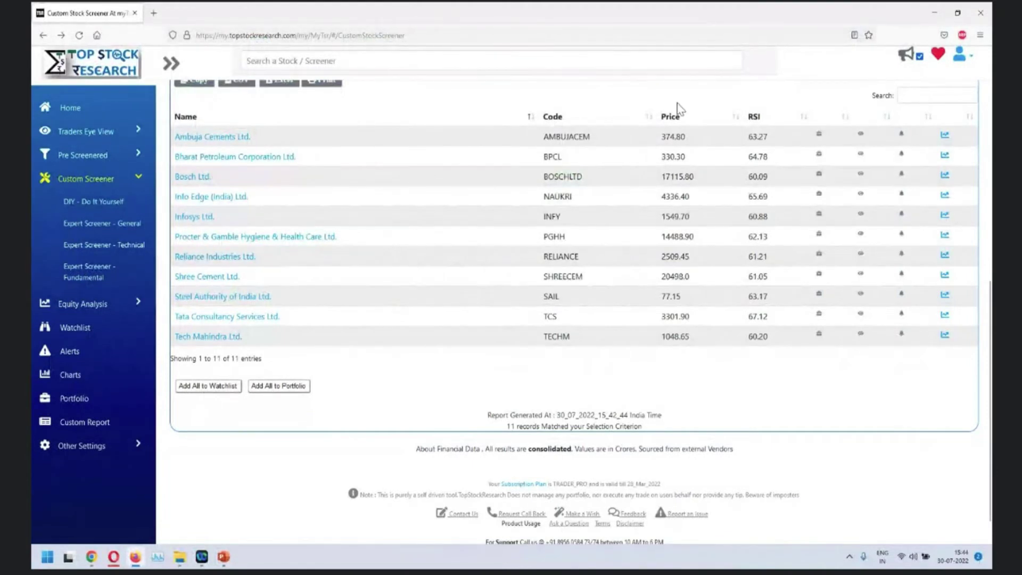
# Step: Replace the RSI row with a Price Above Bollinger Upper filter and run it, returning 29 stocks
pyautogui.scroll(4, 585, 109)
pyautogui.scroll(4, 782, 275)
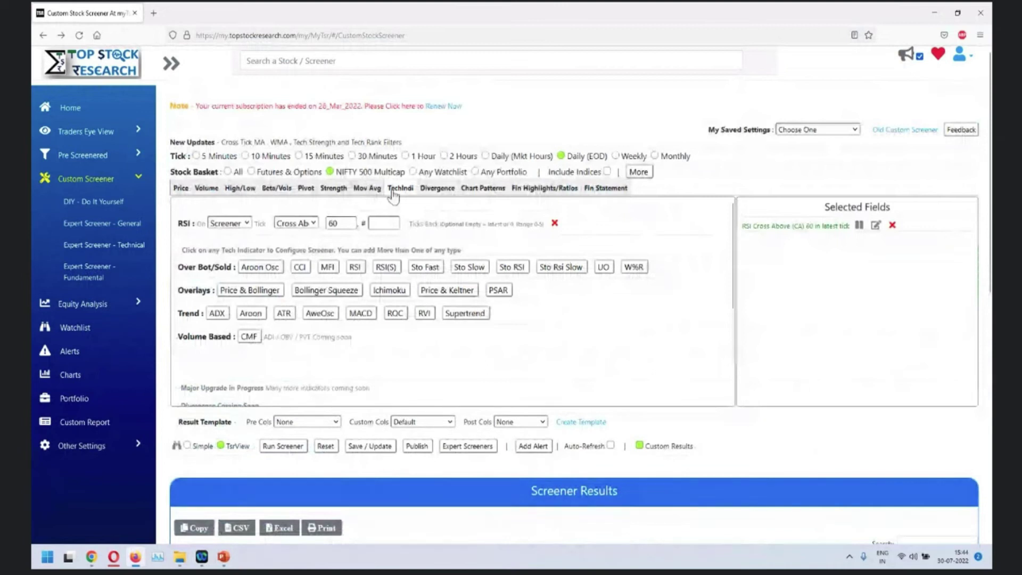
pyautogui.click(554, 223)
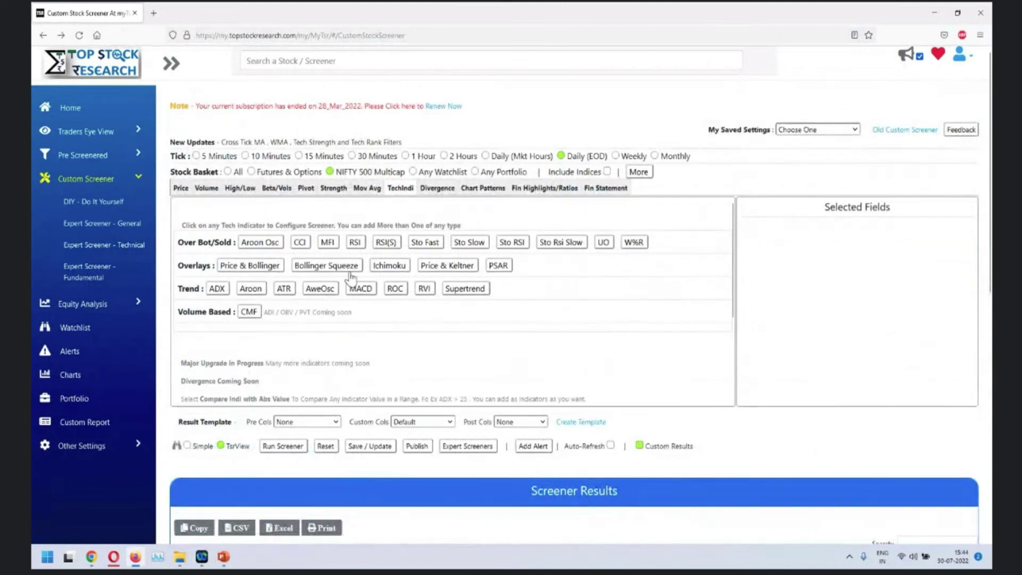
pyautogui.click(350, 271)
pyautogui.click(349, 225)
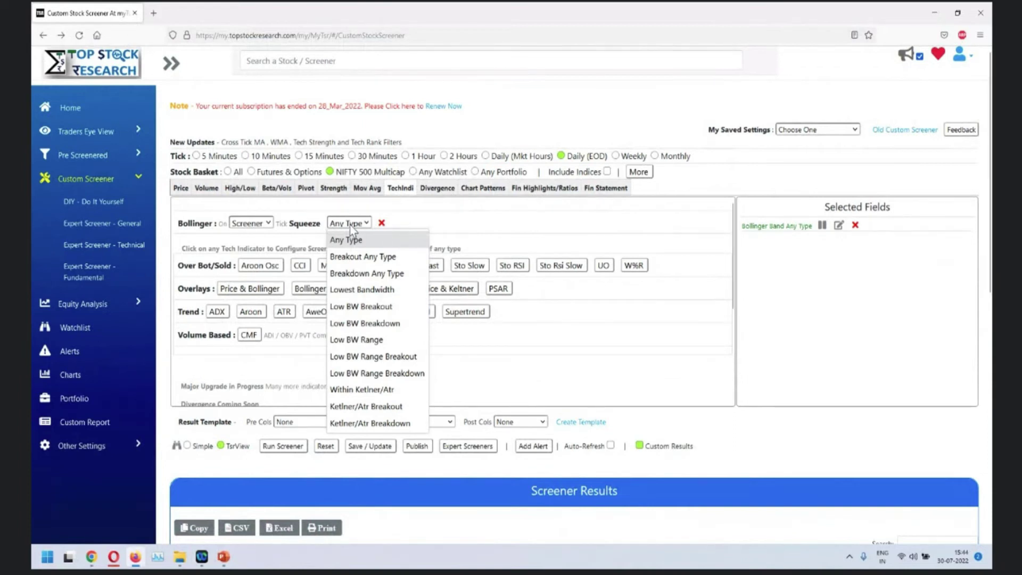
pyautogui.click(382, 224)
pyautogui.click(260, 266)
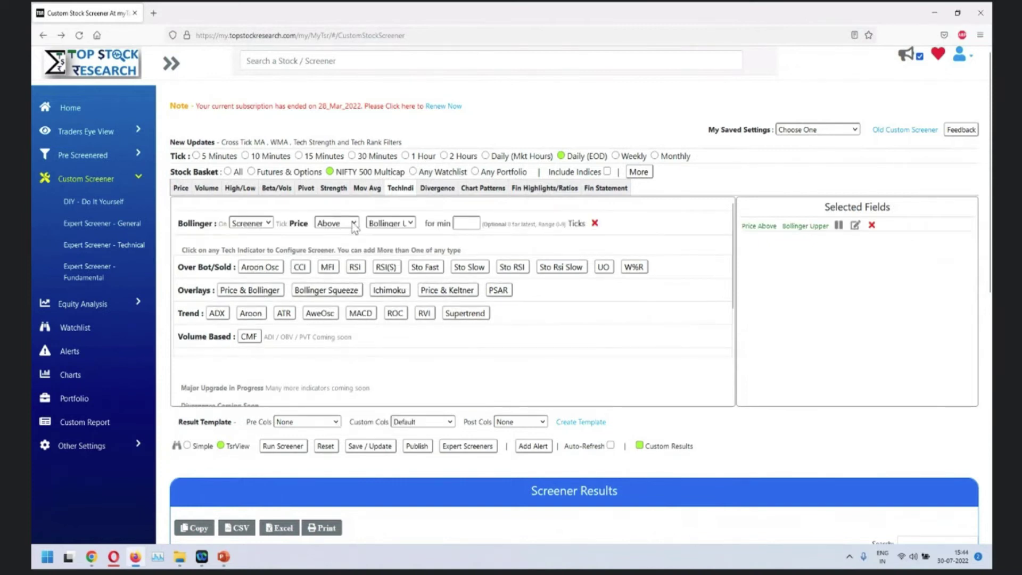
pyautogui.click(407, 224)
pyautogui.click(407, 227)
pyautogui.click(298, 451)
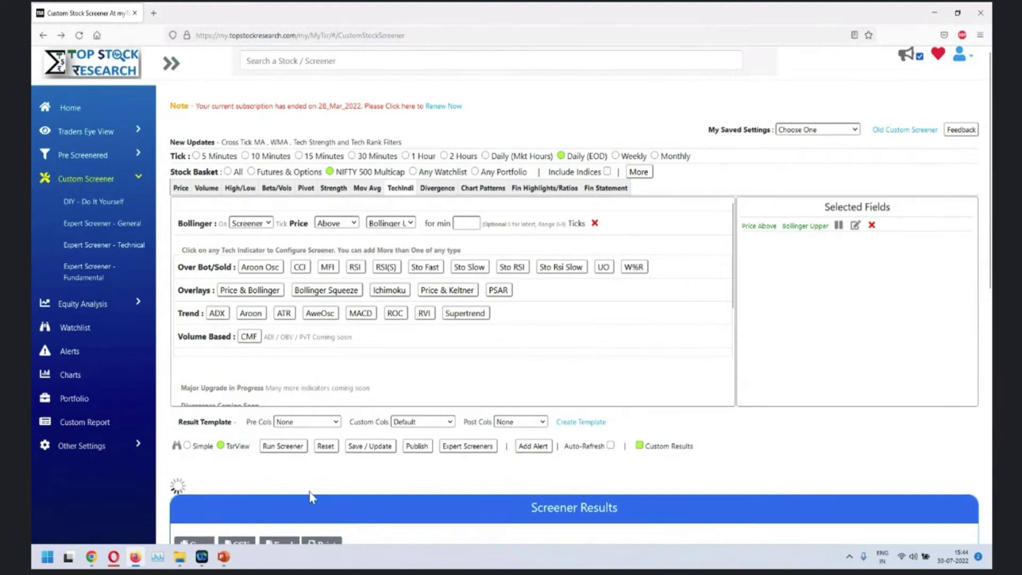
# Step: View ACC Ltd.'s chart zoomed out, then close it
pyautogui.scroll(-8, 718, 235)
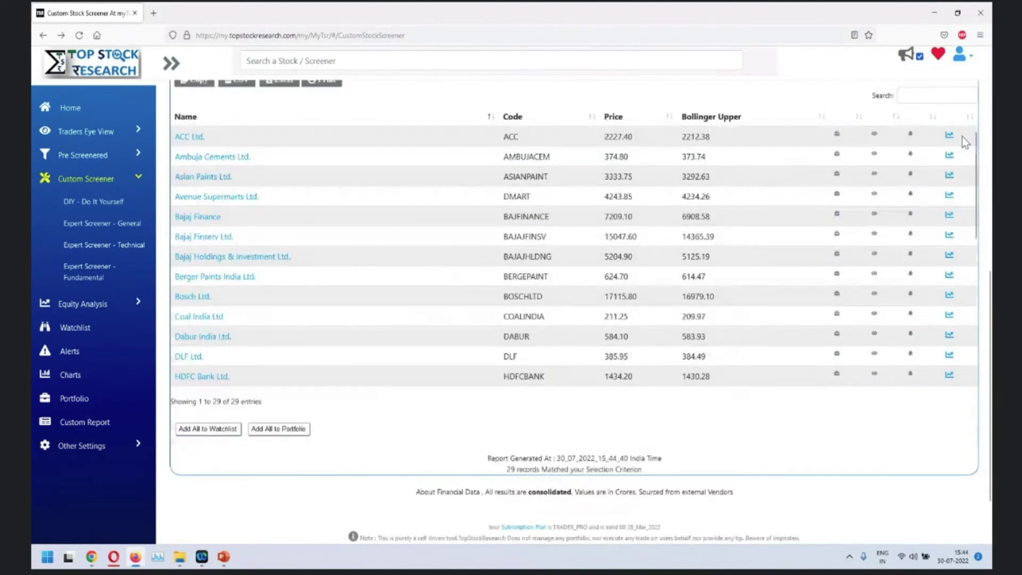
pyautogui.click(947, 140)
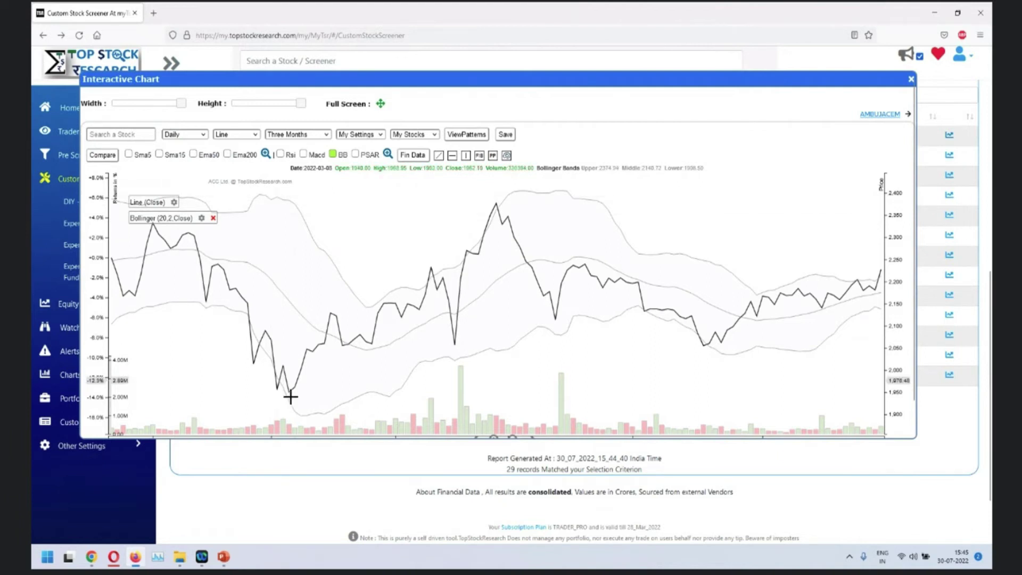
pyautogui.scroll(-3, 339, 334)
pyautogui.scroll(-3, 339, 333)
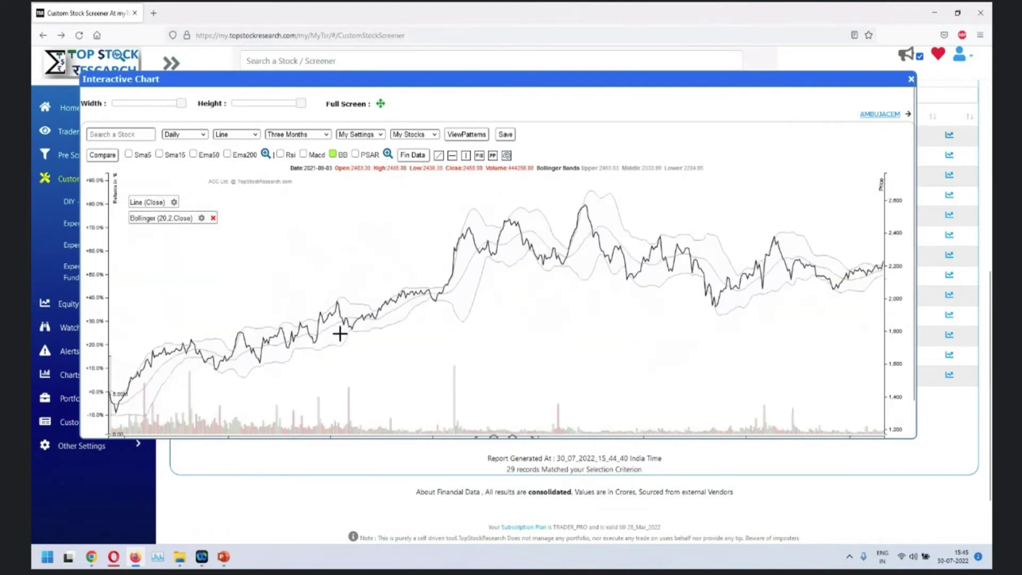
pyautogui.scroll(-3, 333, 340)
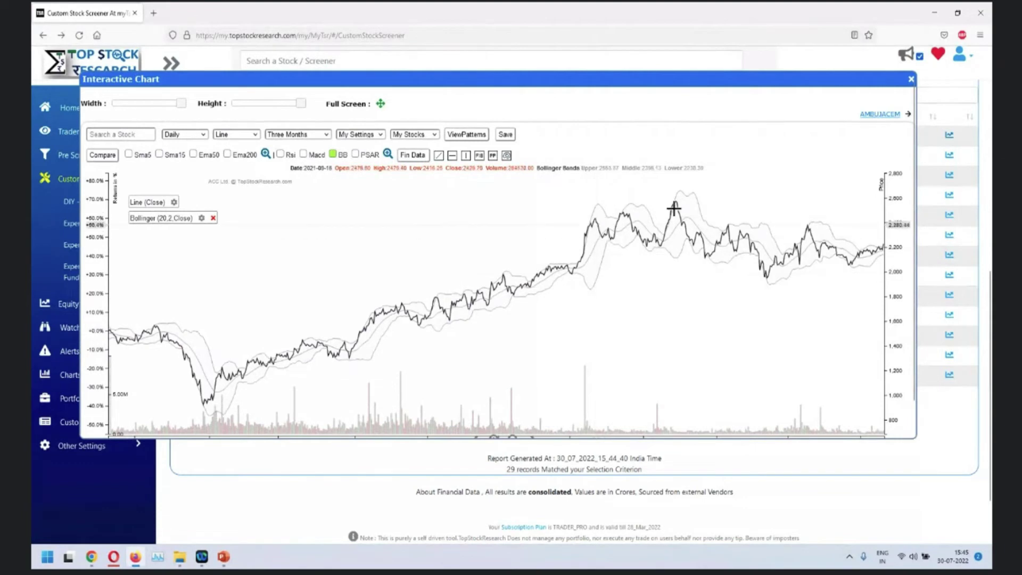
pyautogui.click(910, 81)
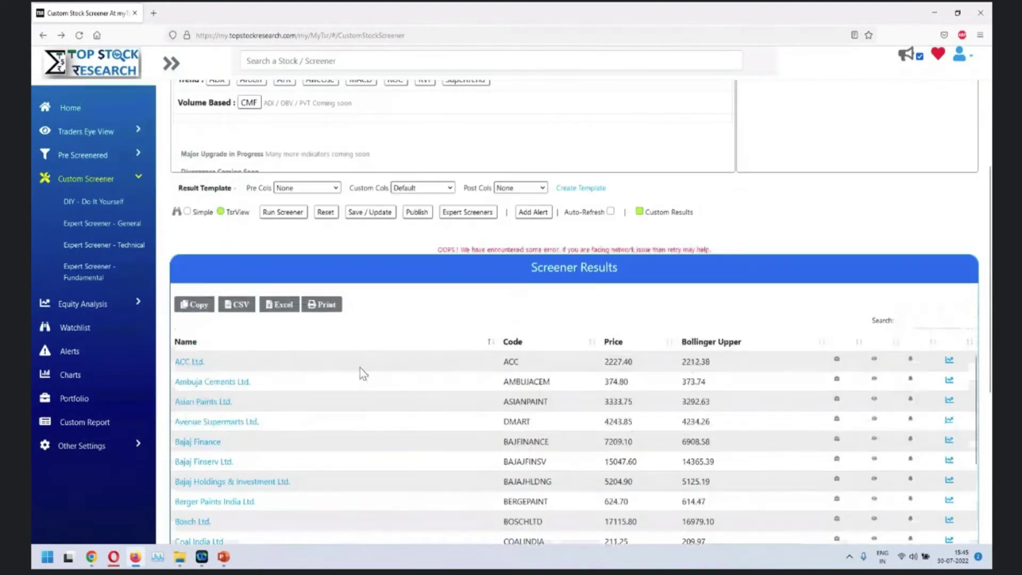
# Step: Replace the price-above-upper-band Bollinger filter with an Any Type Bollinger Squeeze filter and run it
pyautogui.scroll(2, 470, 255)
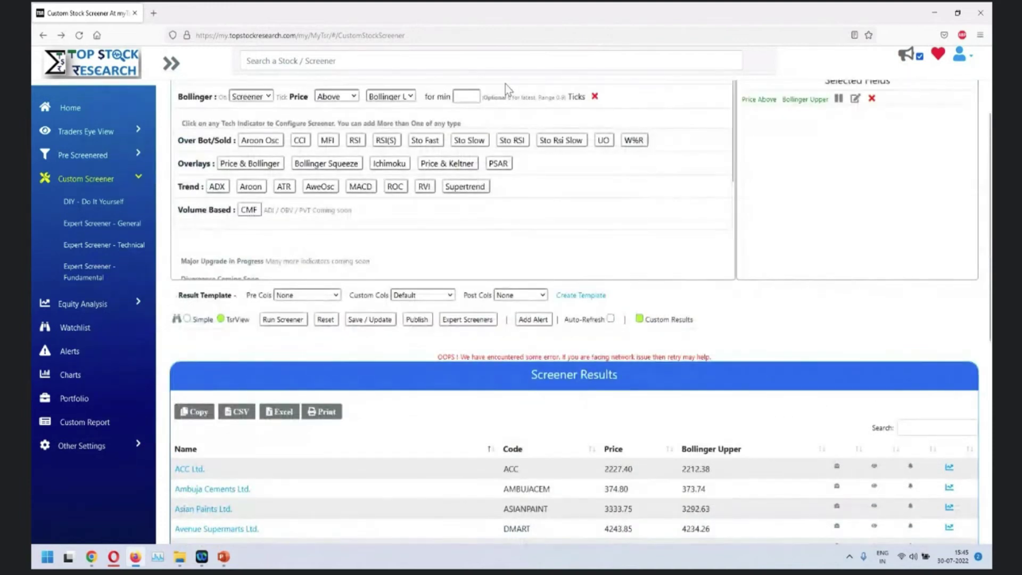
pyautogui.click(595, 96)
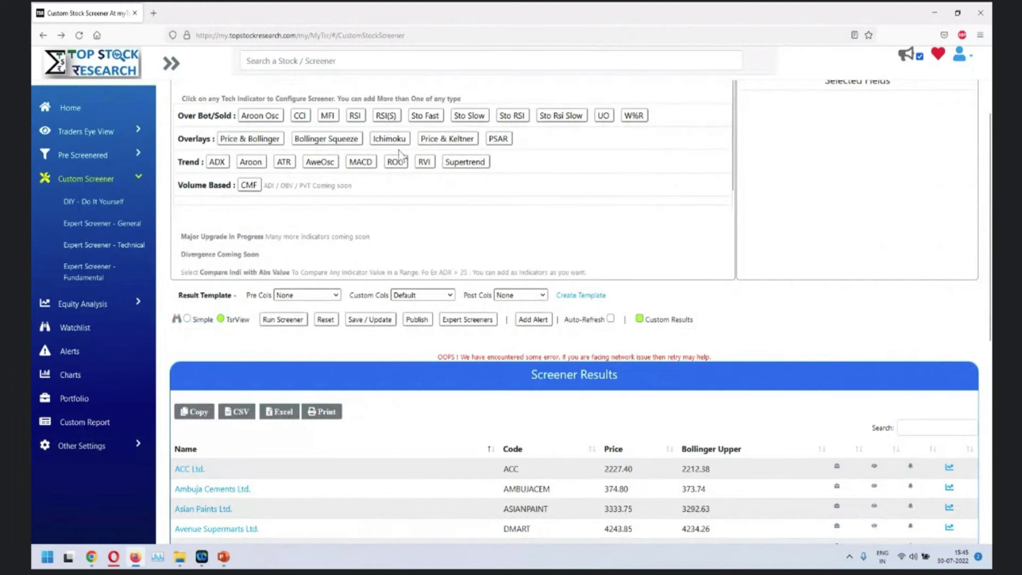
pyautogui.click(352, 140)
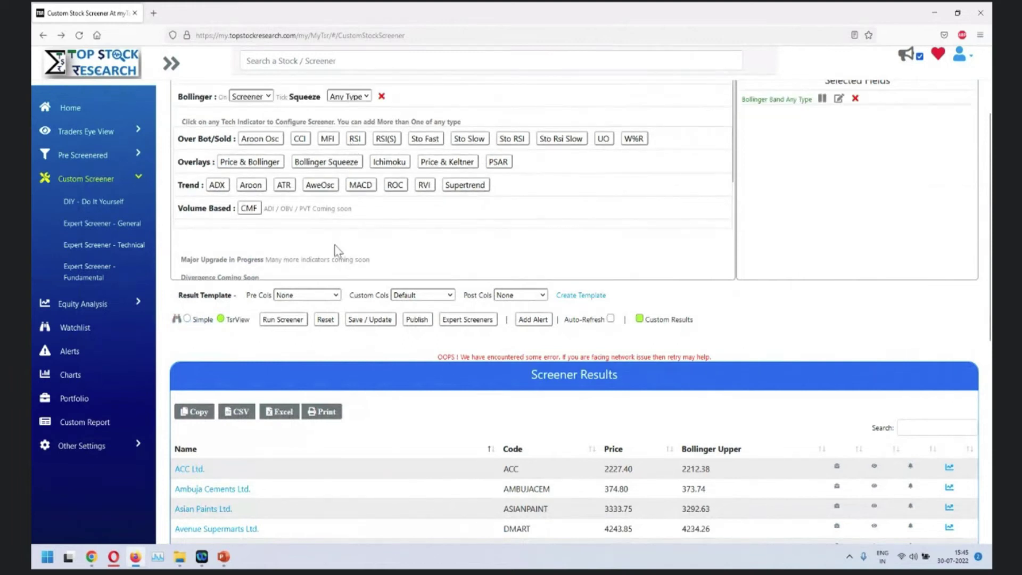
pyautogui.click(362, 97)
pyautogui.click(361, 97)
pyautogui.click(282, 319)
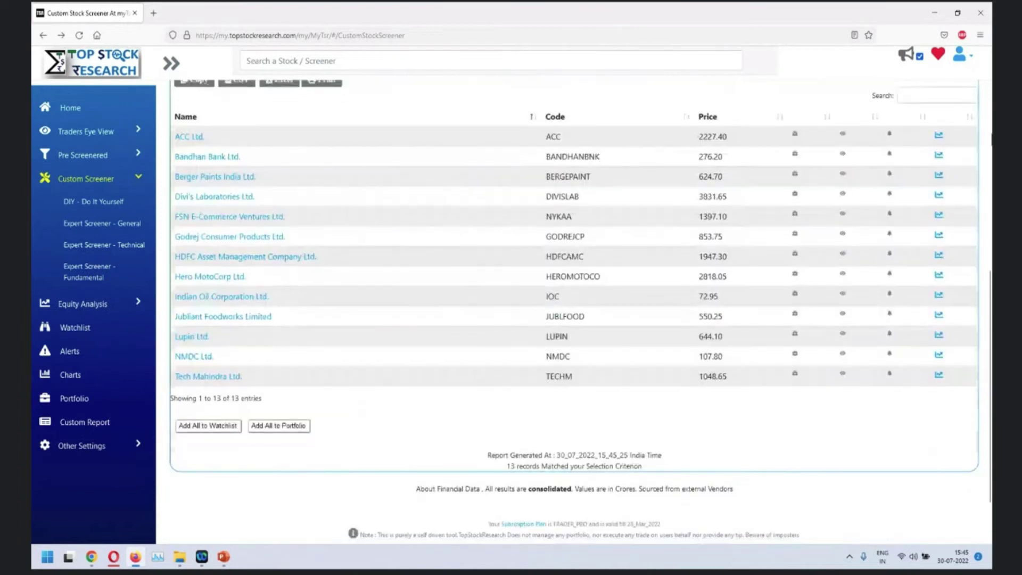
# Step: Review the charts of ACC, Bandhan Bank and Berger Paints, then close the chart
pyautogui.click(938, 135)
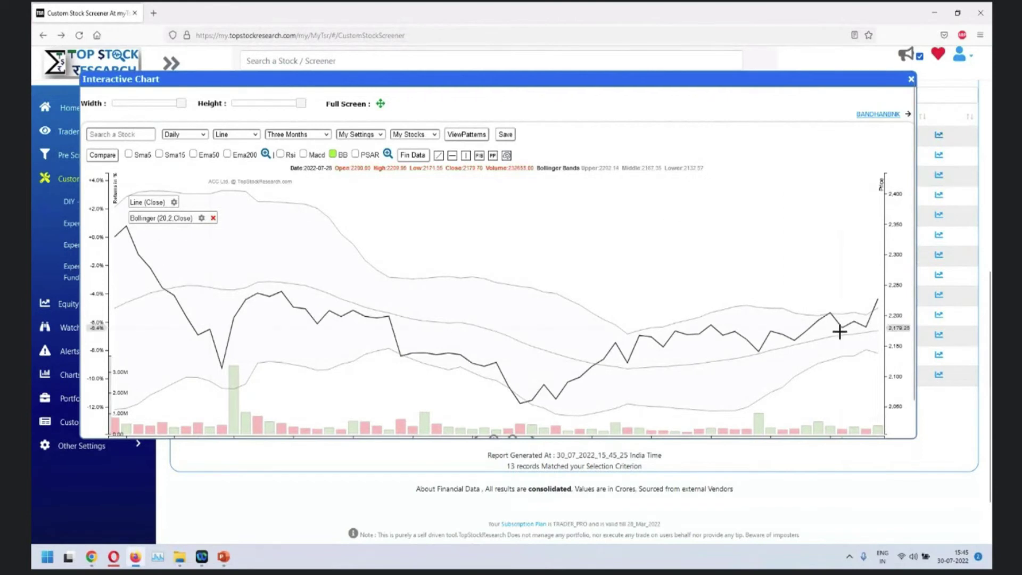
pyautogui.click(879, 115)
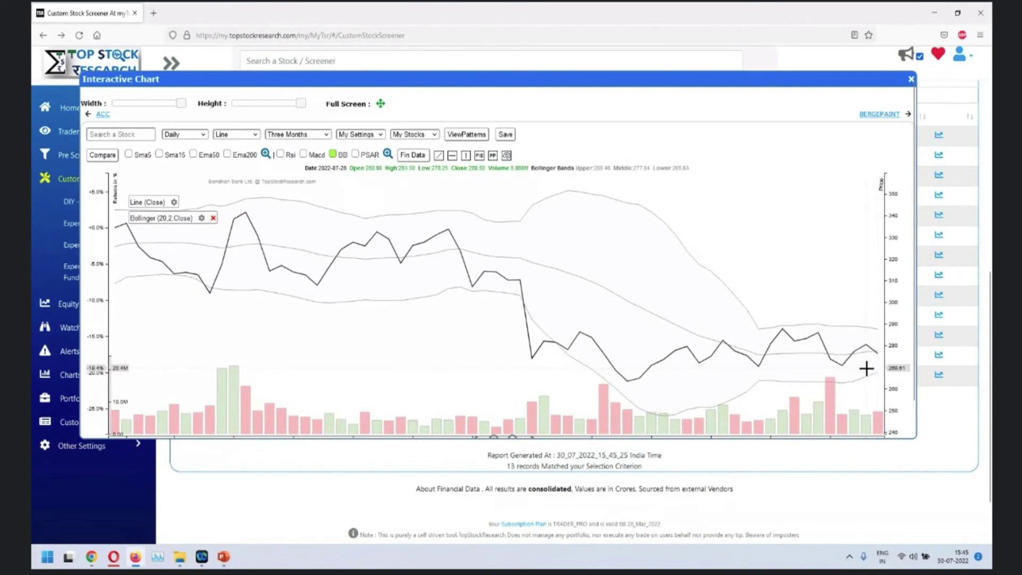
pyautogui.click(882, 114)
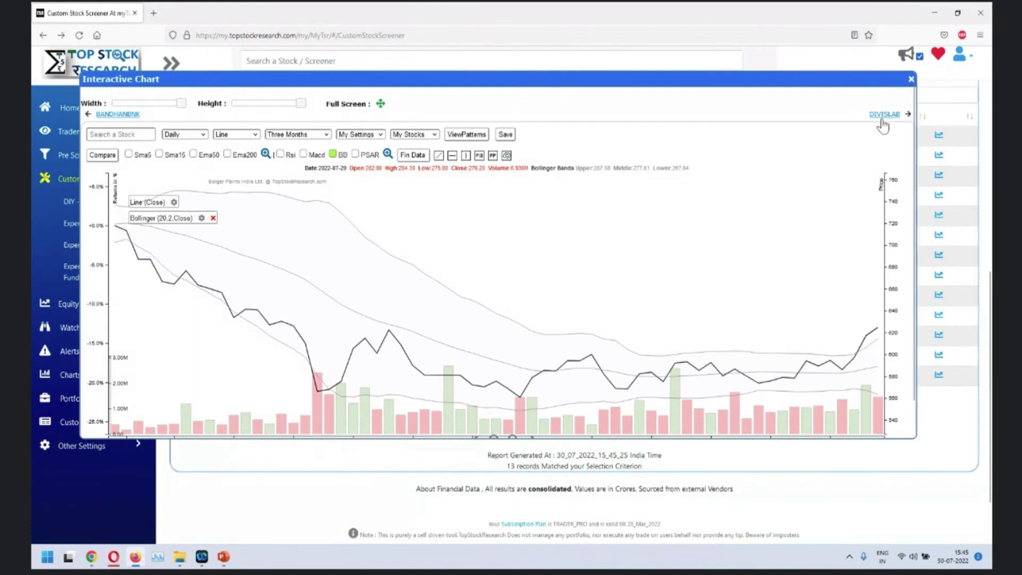
pyautogui.press('Escape')
# Step: Change the Bollinger squeeze type from Any Type to Low BW Range and rerun, getting 9 matches
pyautogui.scroll(10, 532, 212)
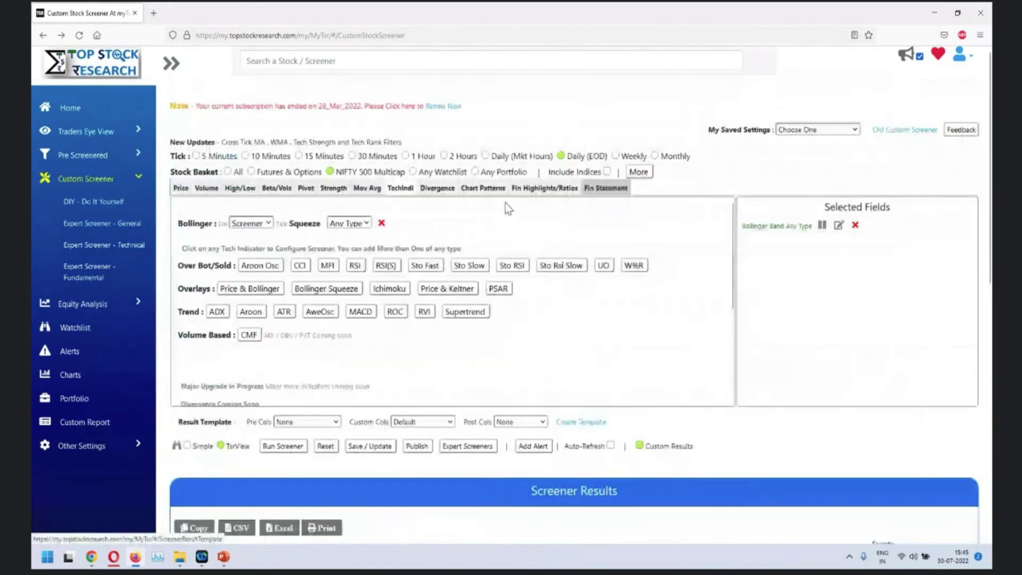
pyautogui.click(360, 224)
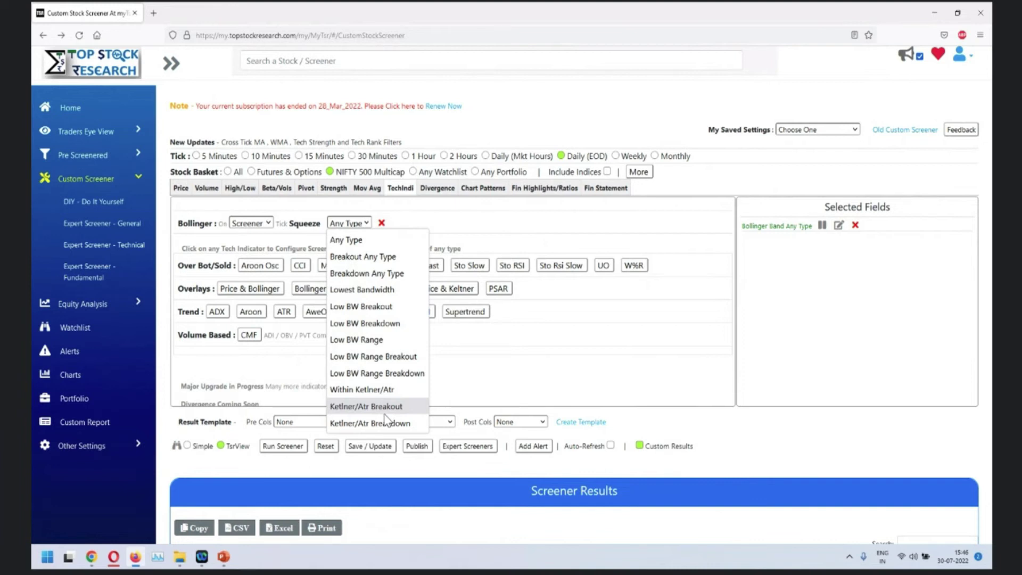
pyautogui.click(383, 341)
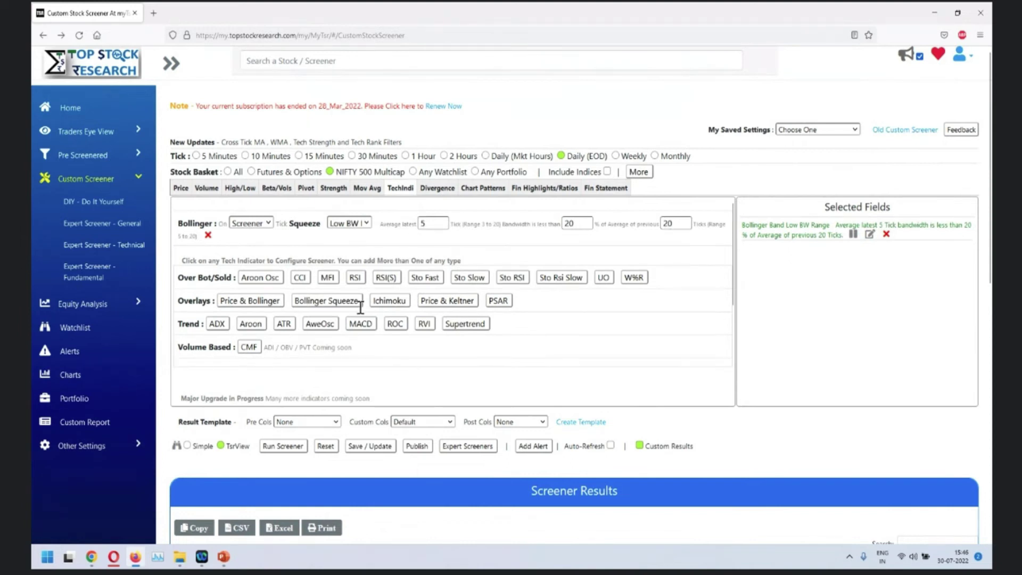
pyautogui.click(270, 448)
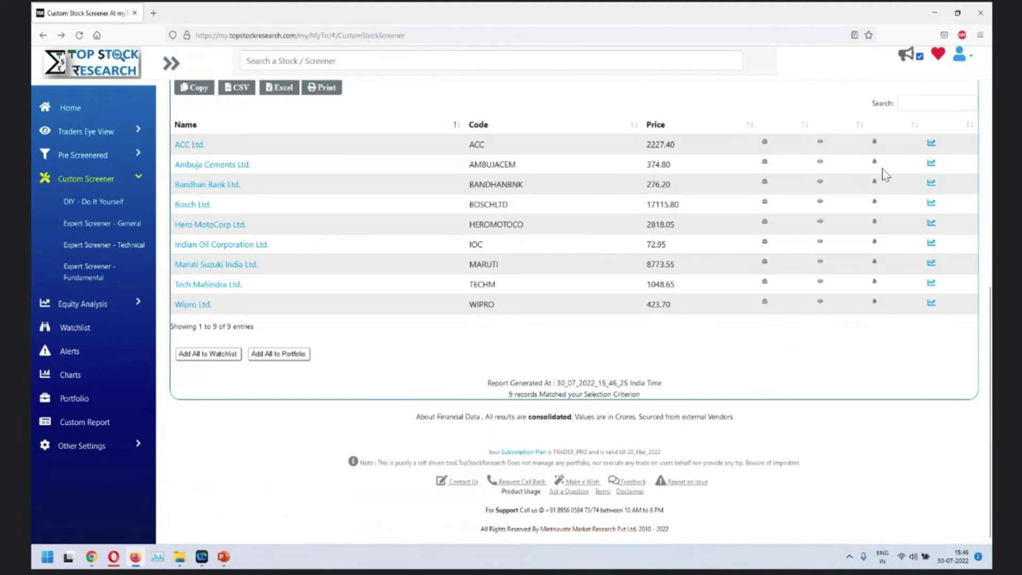
pyautogui.click(931, 142)
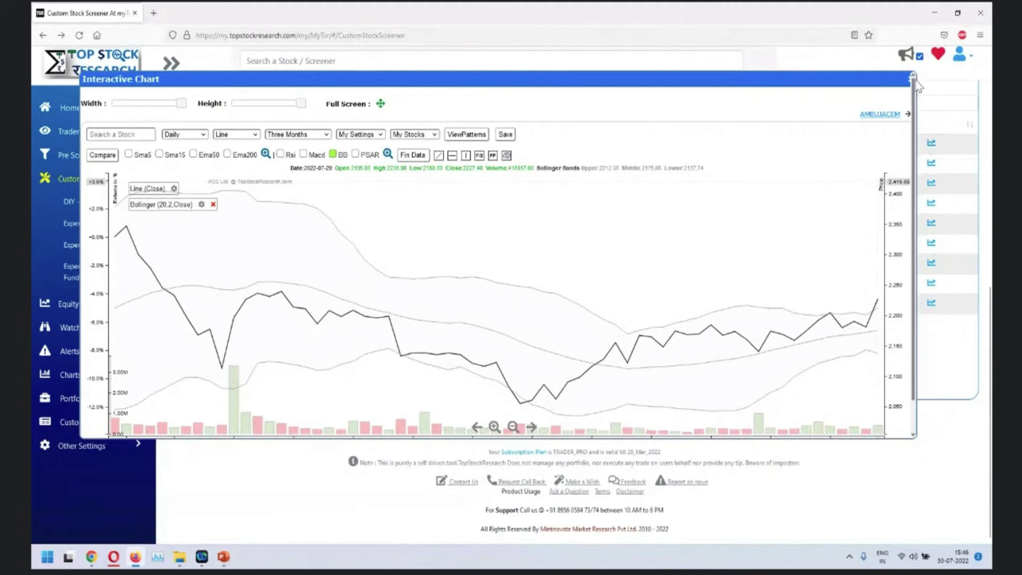
pyautogui.press('Escape')
pyautogui.scroll(5, 461, 97)
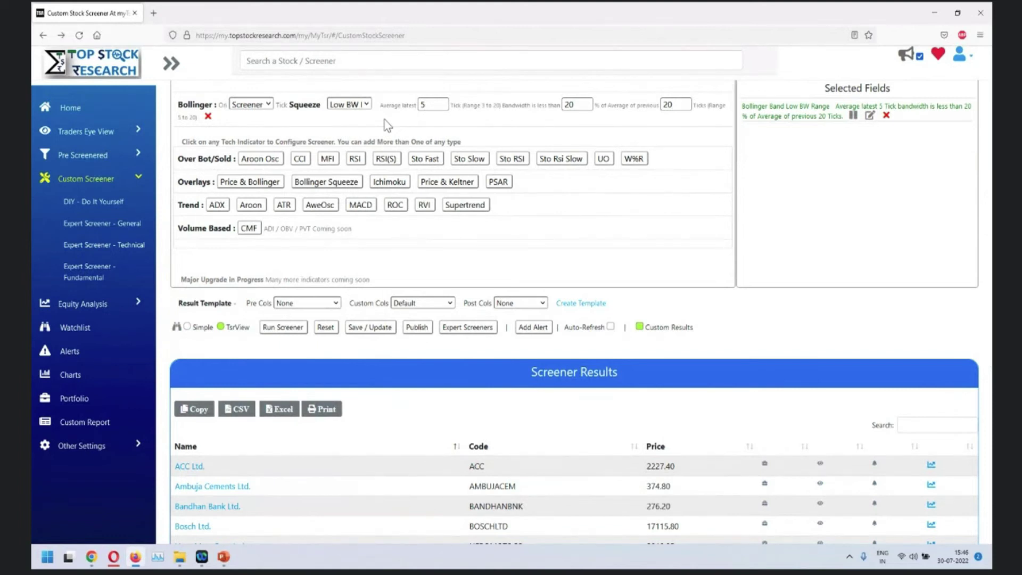
# Step: Delete the Low BW Range Bollinger Squeeze row, leaving no fields selected
pyautogui.scroll(3, 570, 246)
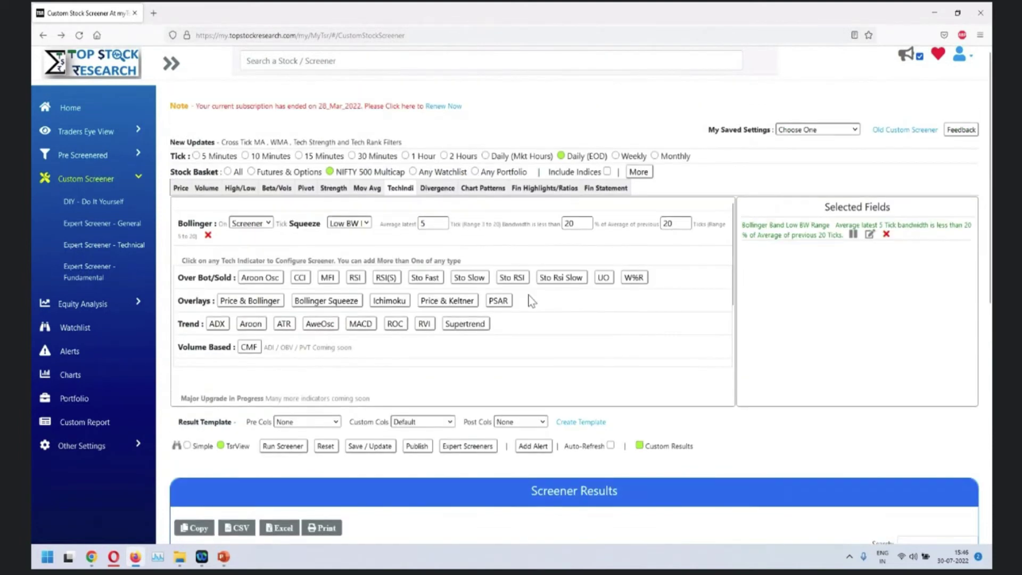
pyautogui.hotkey('alt', 'Tab')
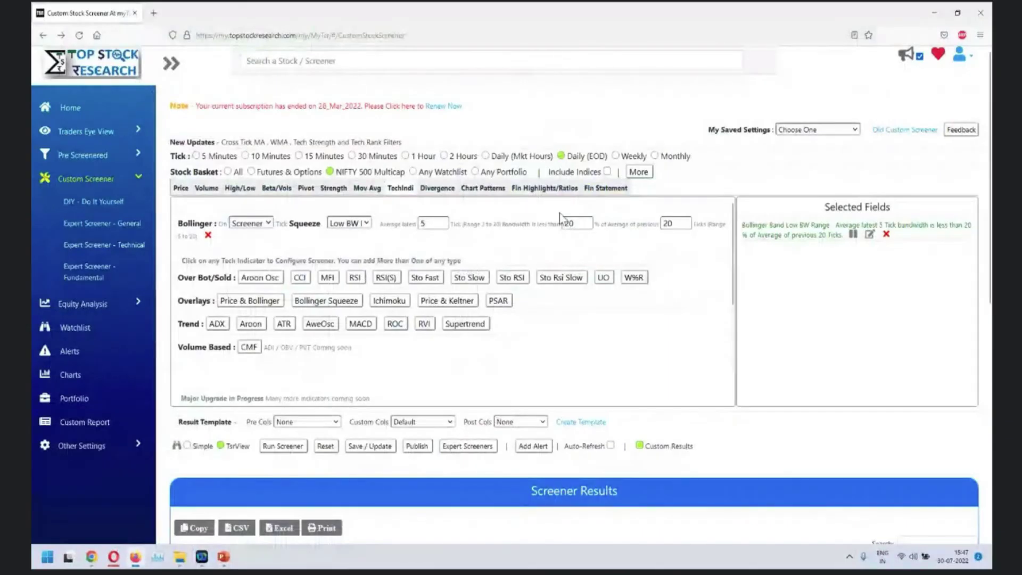
pyautogui.click(208, 235)
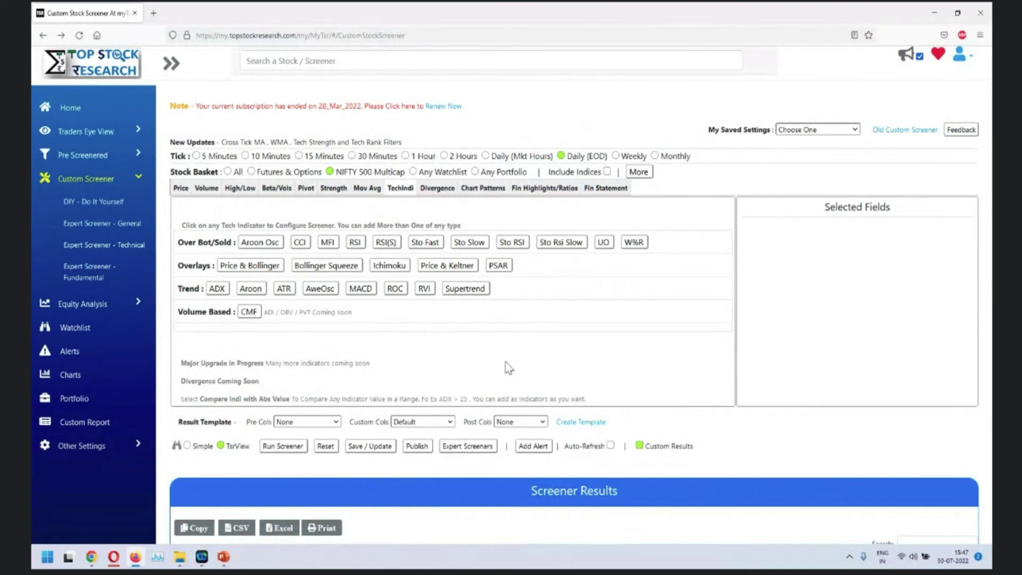
# Step: Add an Ichimoku filter set to Price Cross Above Cloud and run it, matching 8 stocks
pyautogui.click(399, 265)
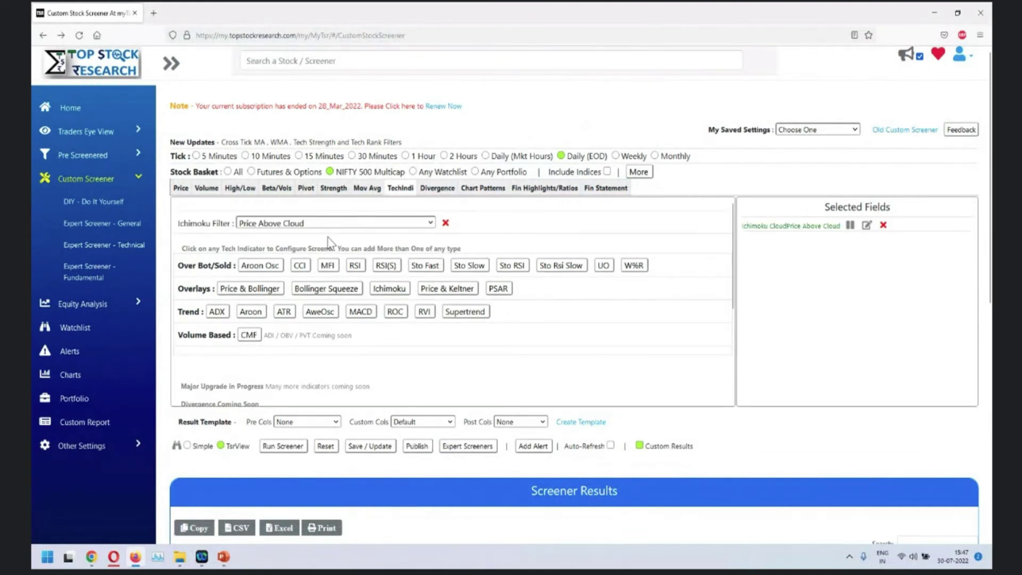
pyautogui.click(347, 224)
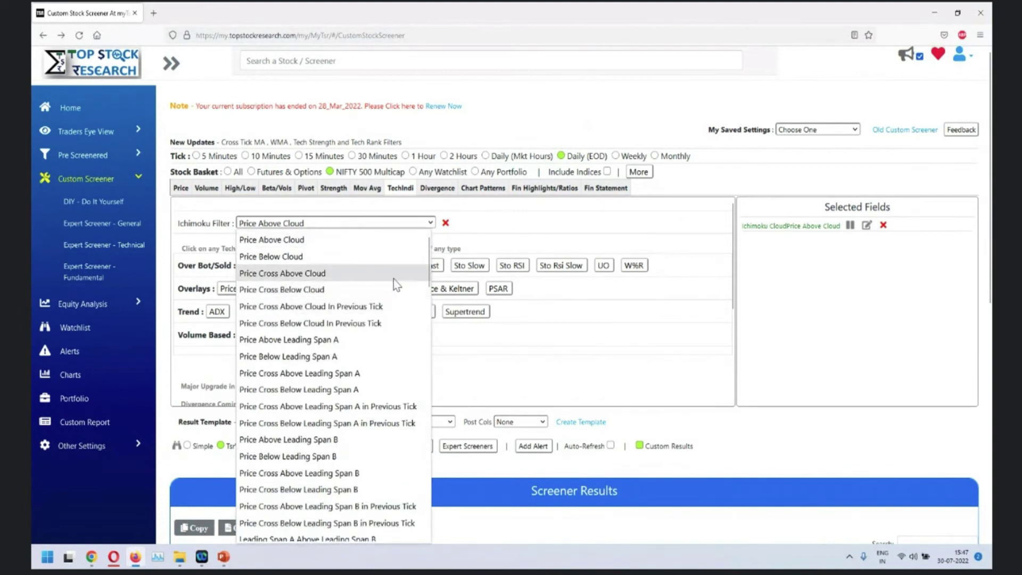
pyautogui.scroll(-5, 394, 279)
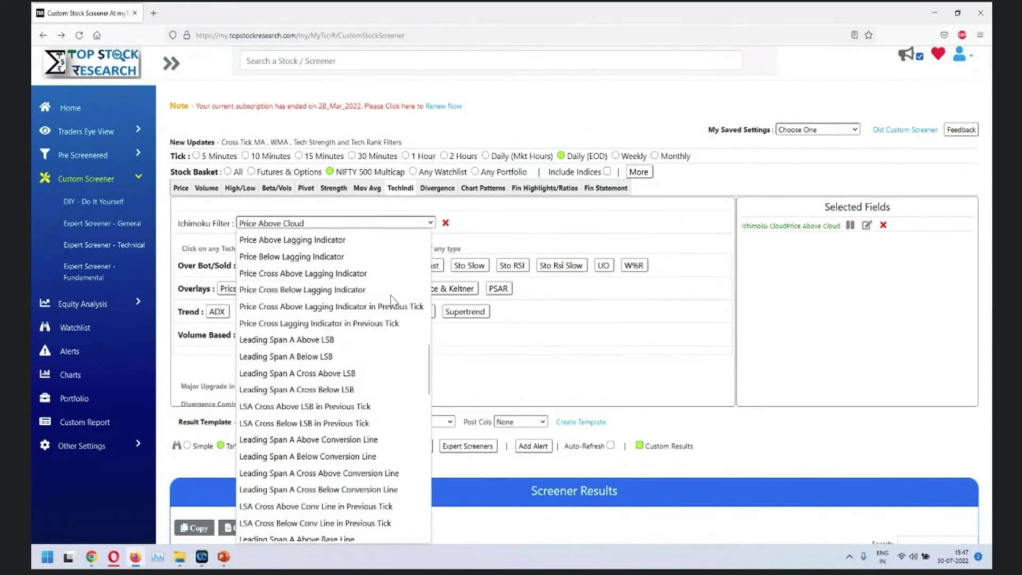
pyautogui.scroll(-5, 373, 372)
pyautogui.scroll(10, 369, 380)
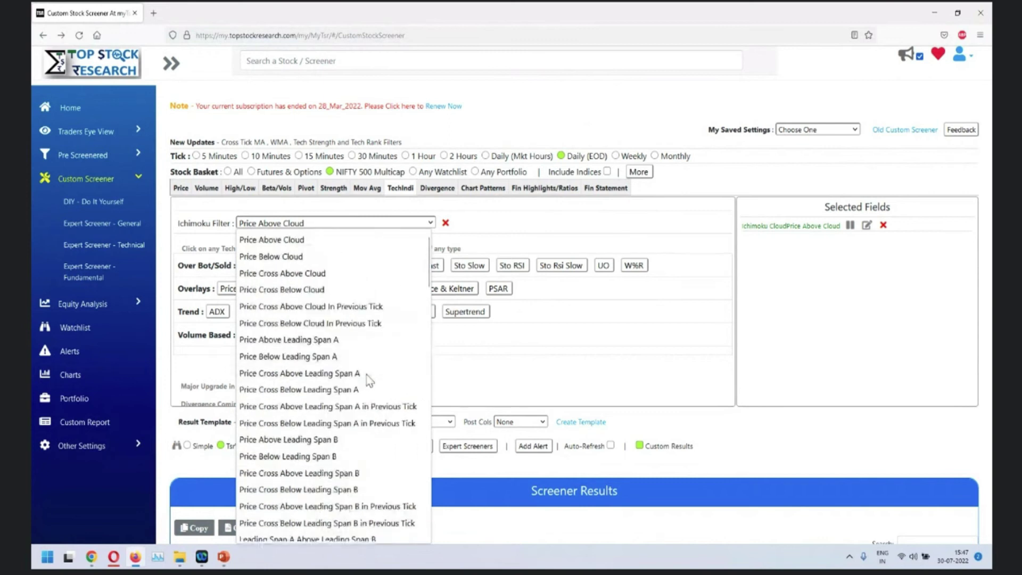
pyautogui.click(301, 274)
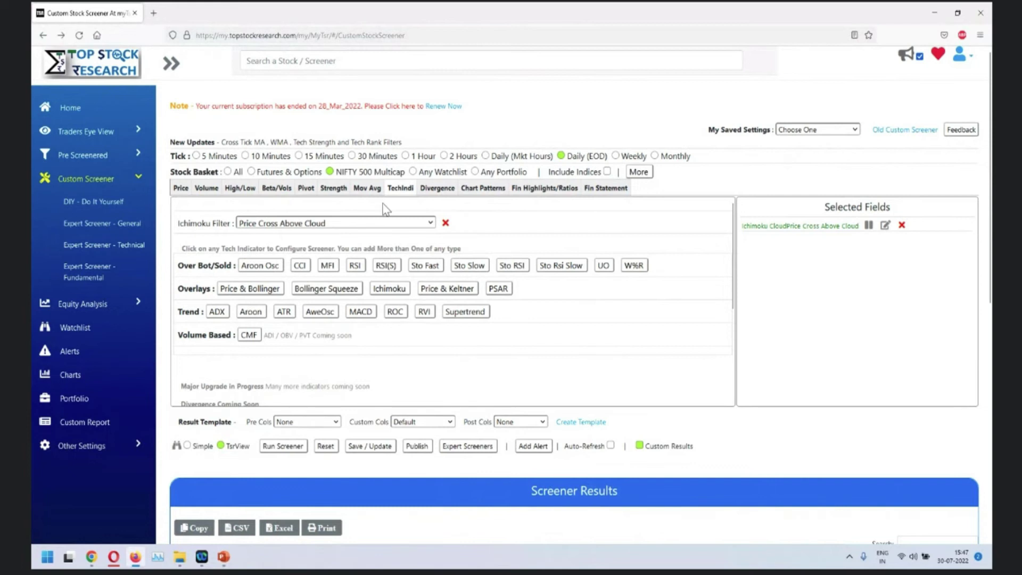
pyautogui.click(271, 446)
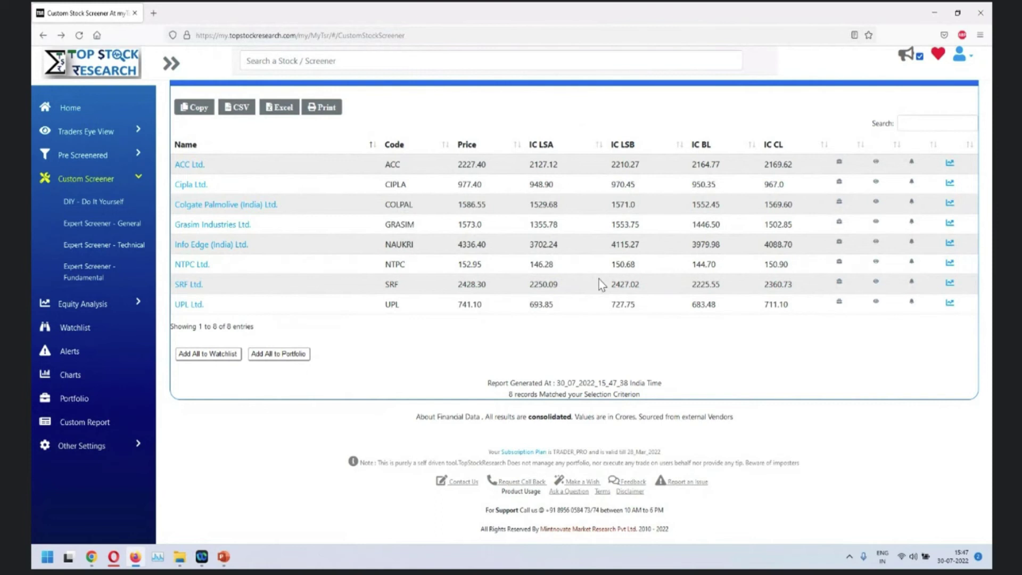
# Step: Open ACC's Ichimoku cloud chart from the results
pyautogui.click(950, 165)
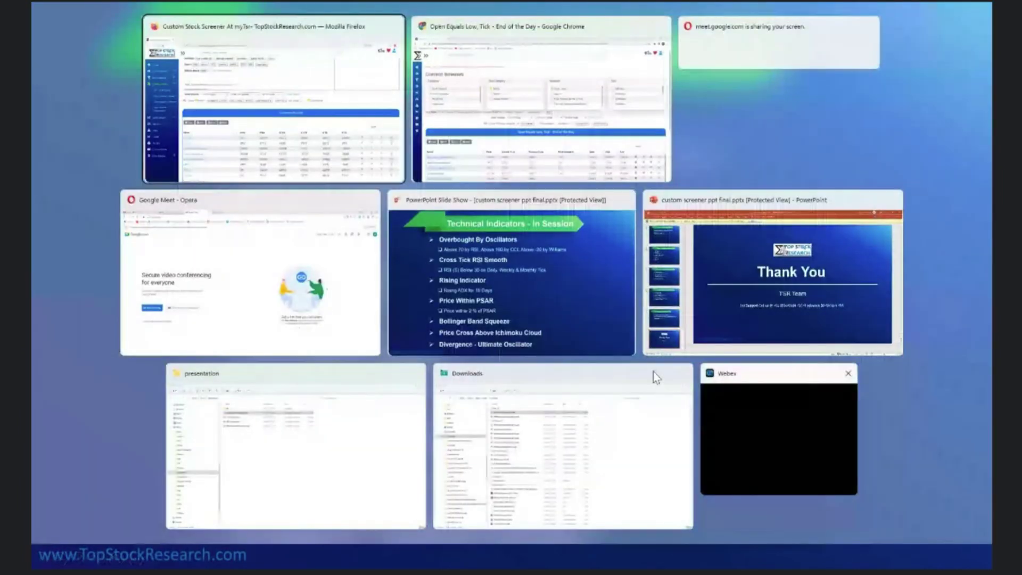
# Step: Return to the Firefox screener window and reset all filters
pyautogui.press('Return')
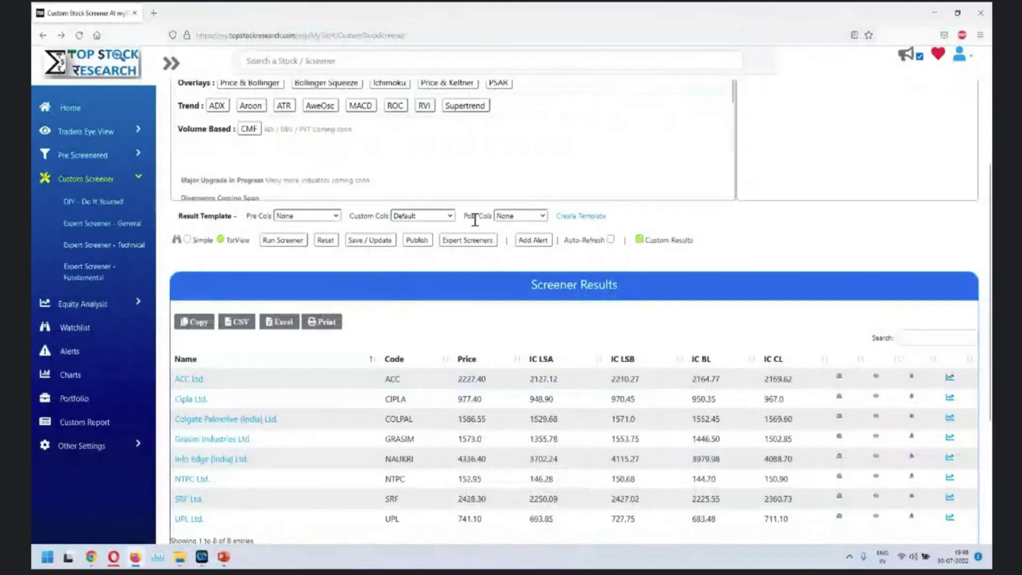
pyautogui.click(322, 241)
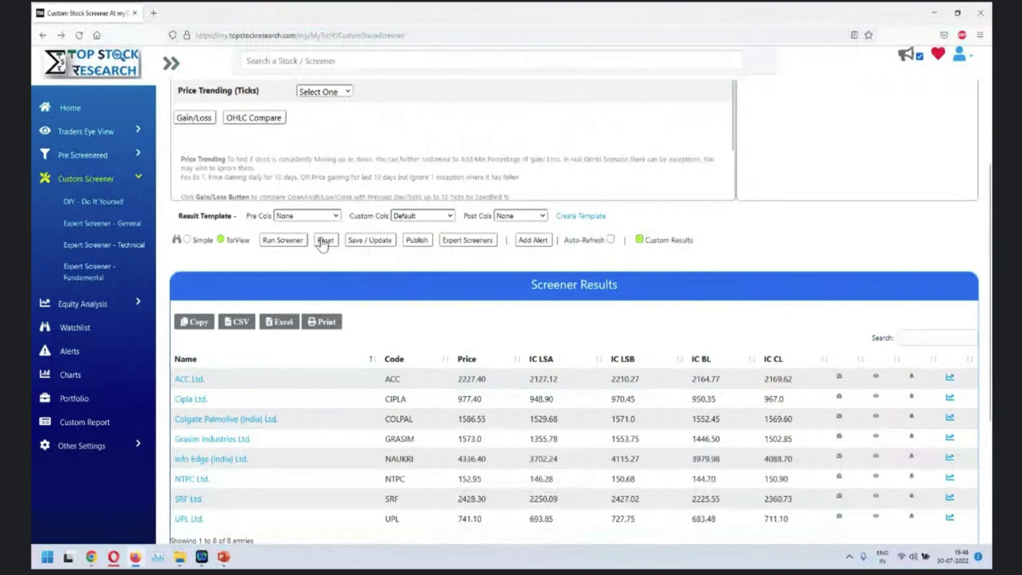
pyautogui.scroll(3, 418, 156)
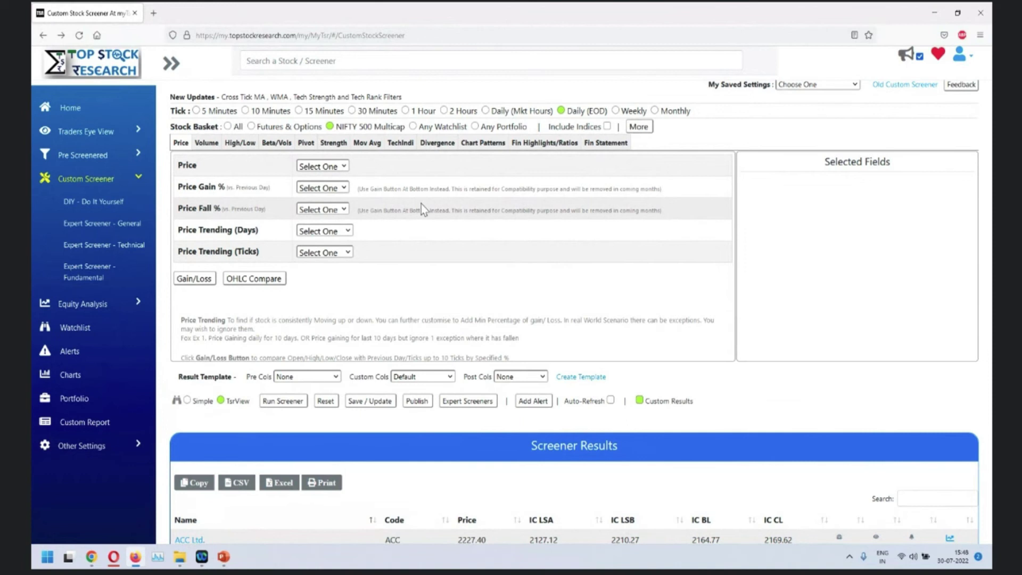
pyautogui.click(436, 147)
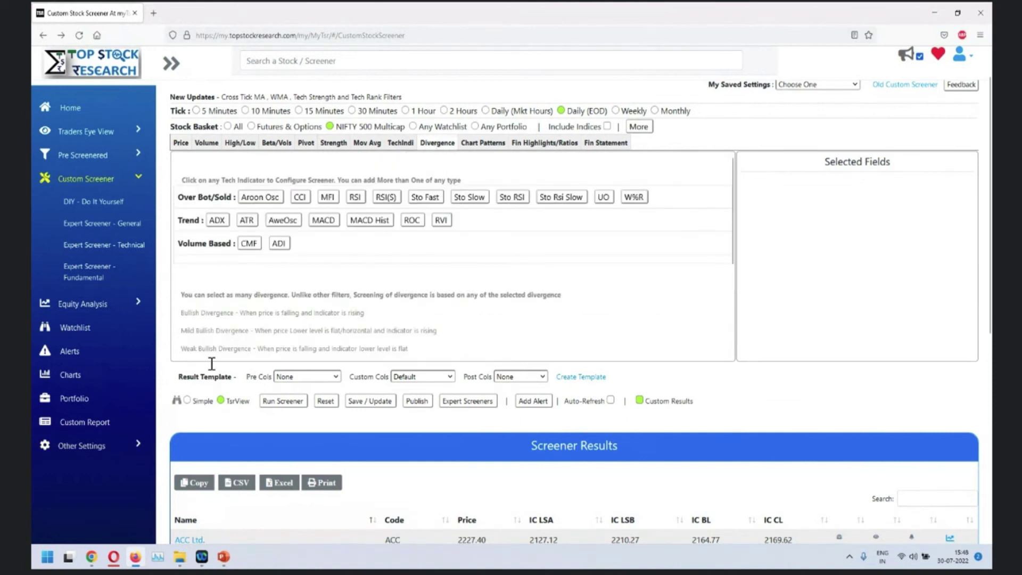
pyautogui.click(603, 198)
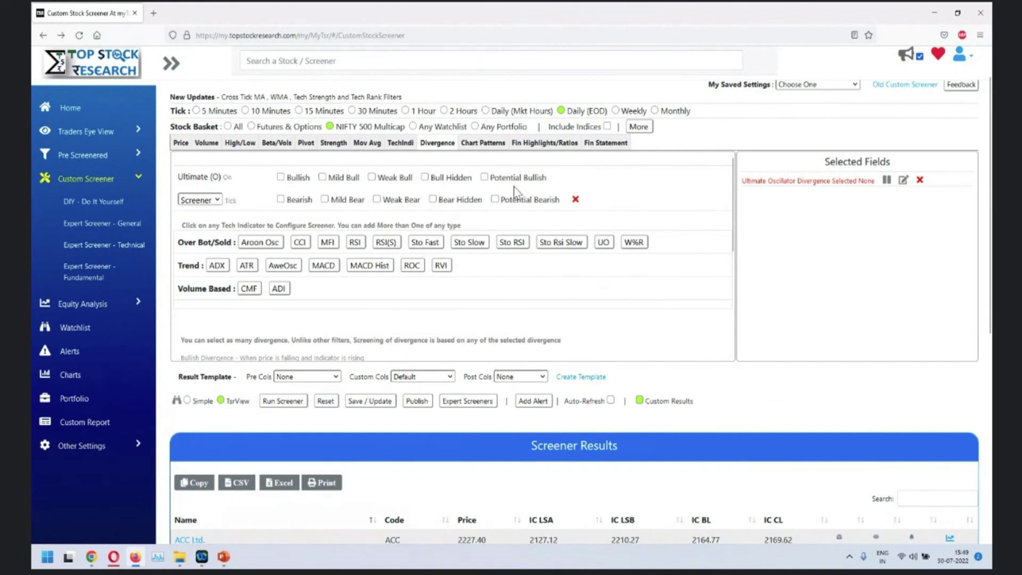
pyautogui.click(280, 178)
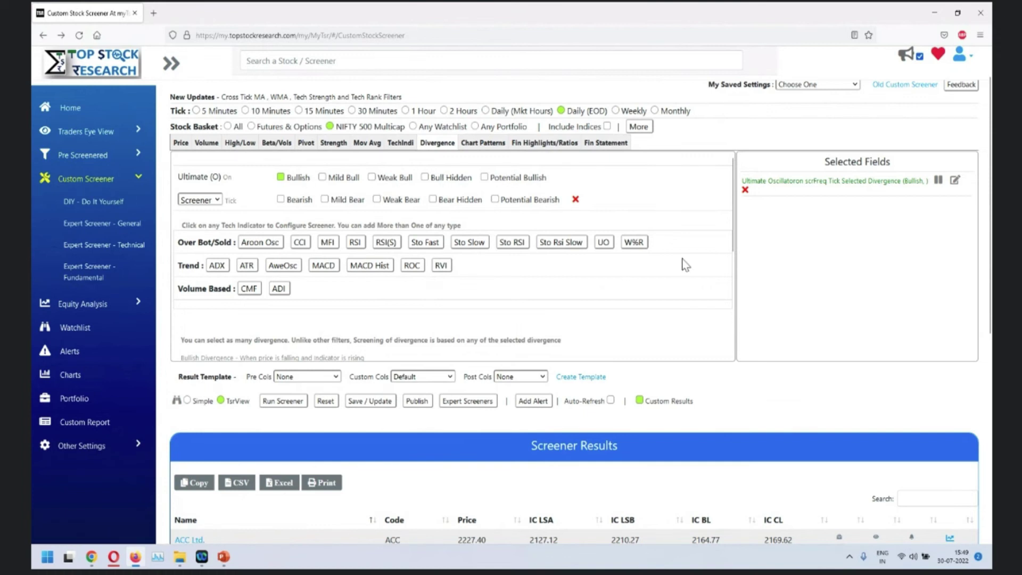
pyautogui.scroll(-3, 681, 266)
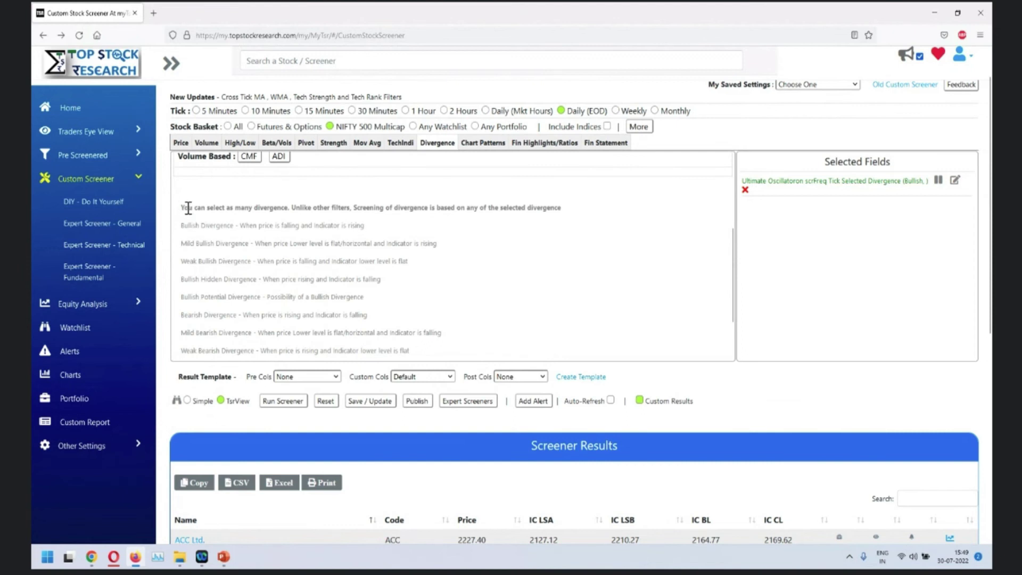
pyautogui.moveTo(187, 208); pyautogui.dragTo(548, 359)
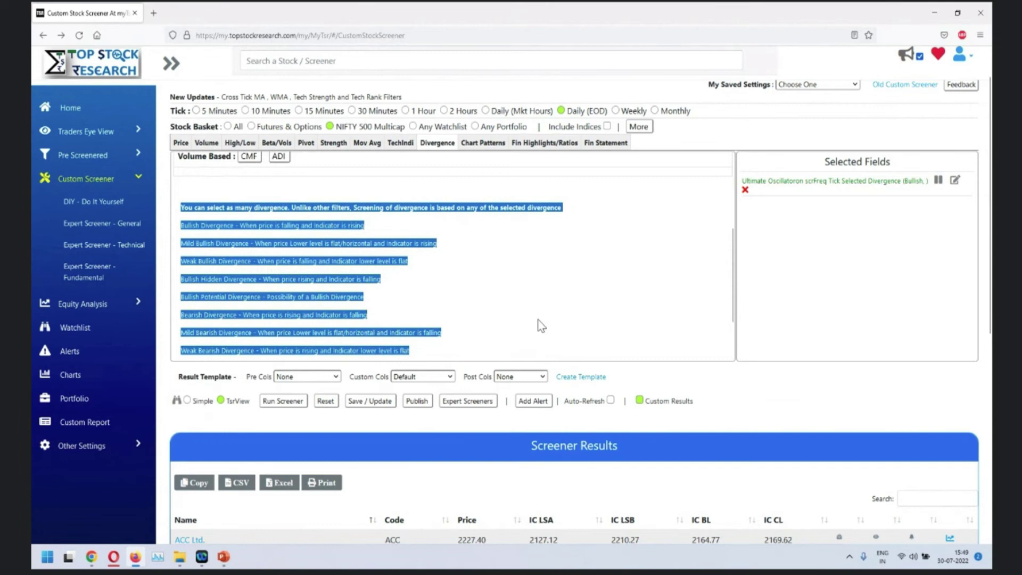
pyautogui.click(550, 293)
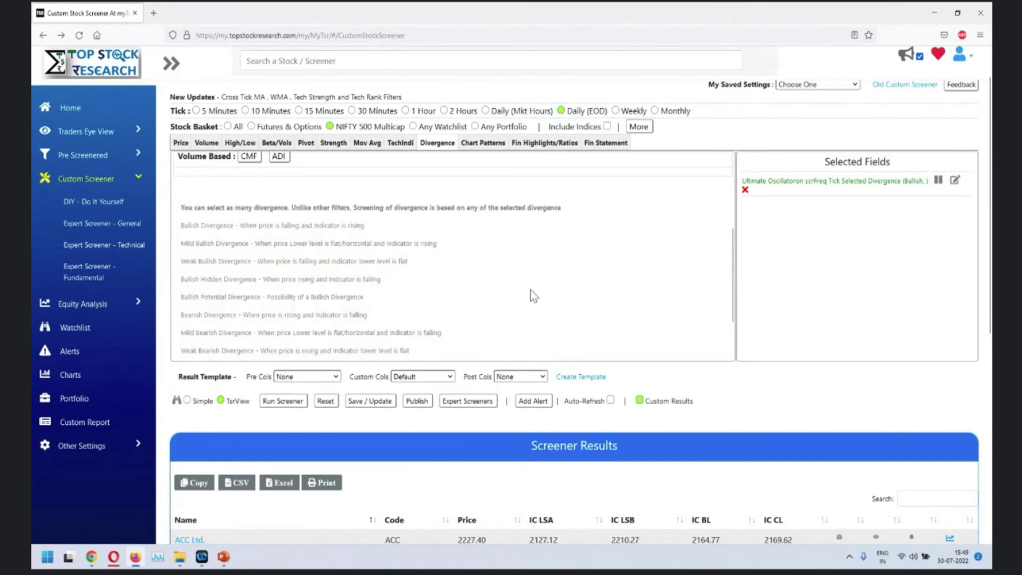
pyautogui.scroll(3, 673, 274)
pyautogui.scroll(1, 760, 304)
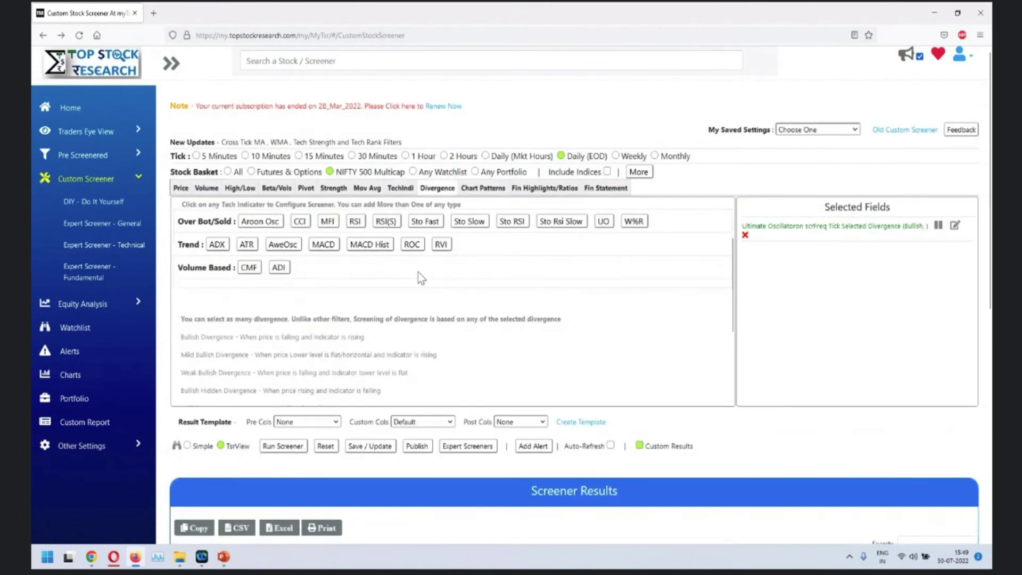
pyautogui.scroll(2, 484, 306)
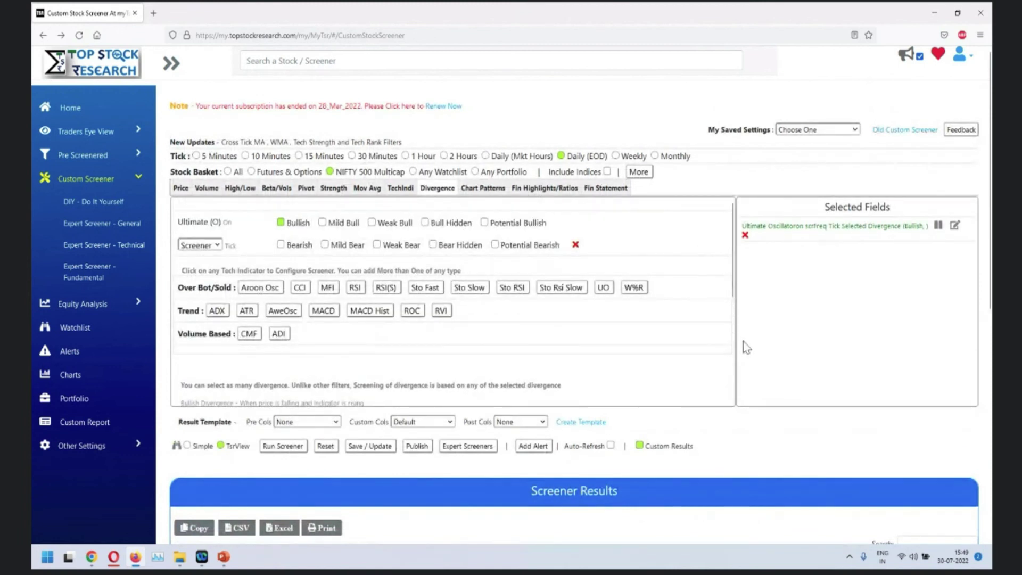
pyautogui.scroll(-2, 261, 379)
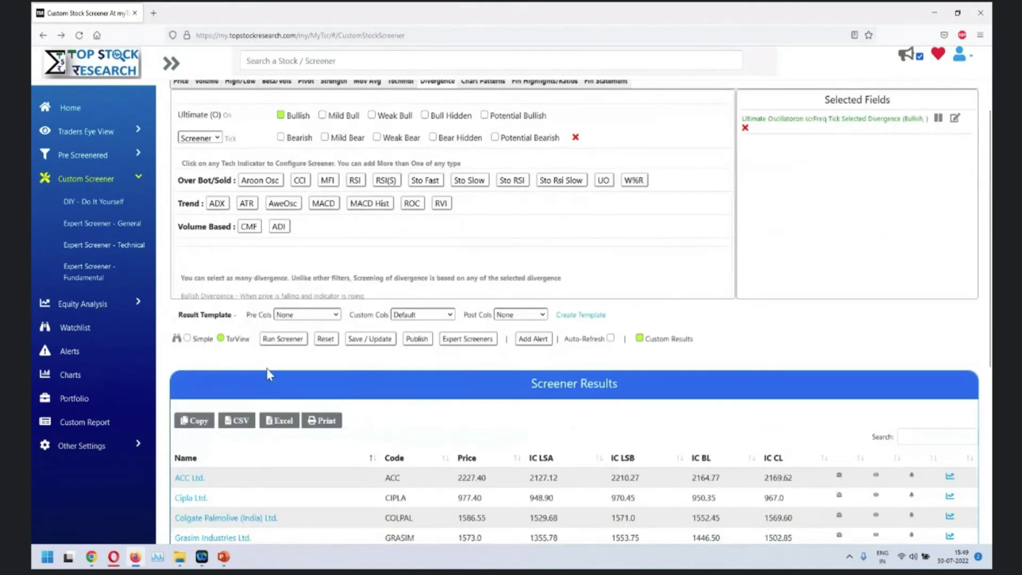
# Step: Run the Ultimate Oscillator bullish divergence screen, then view and close Biocon's chart
pyautogui.click(283, 339)
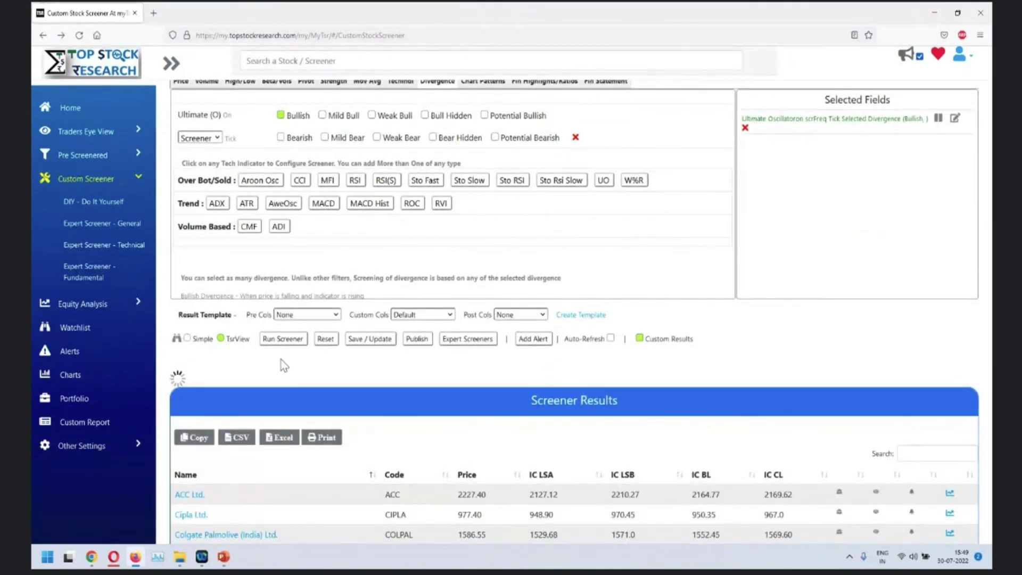
pyautogui.scroll(-3, 706, 285)
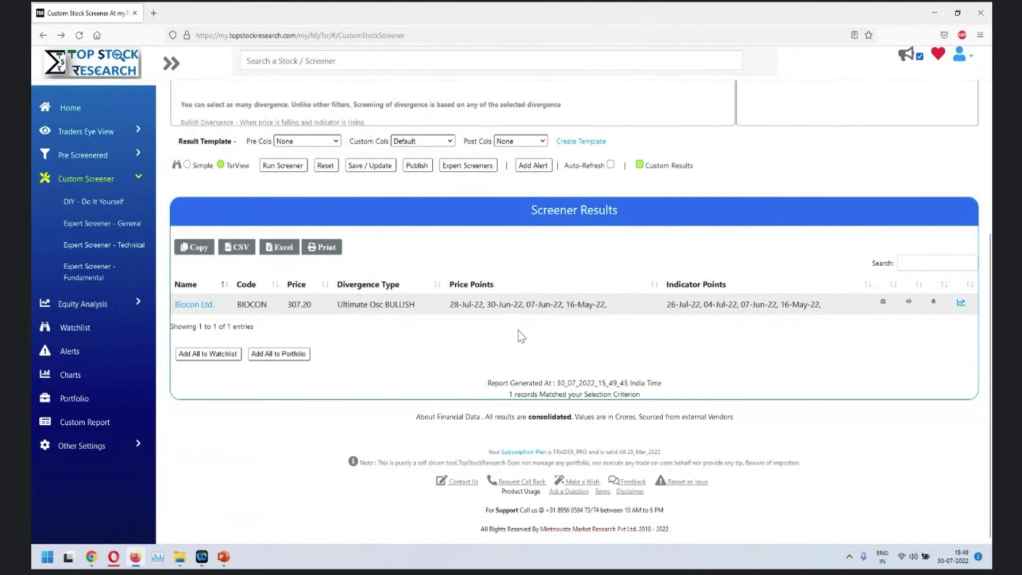
pyautogui.click(960, 304)
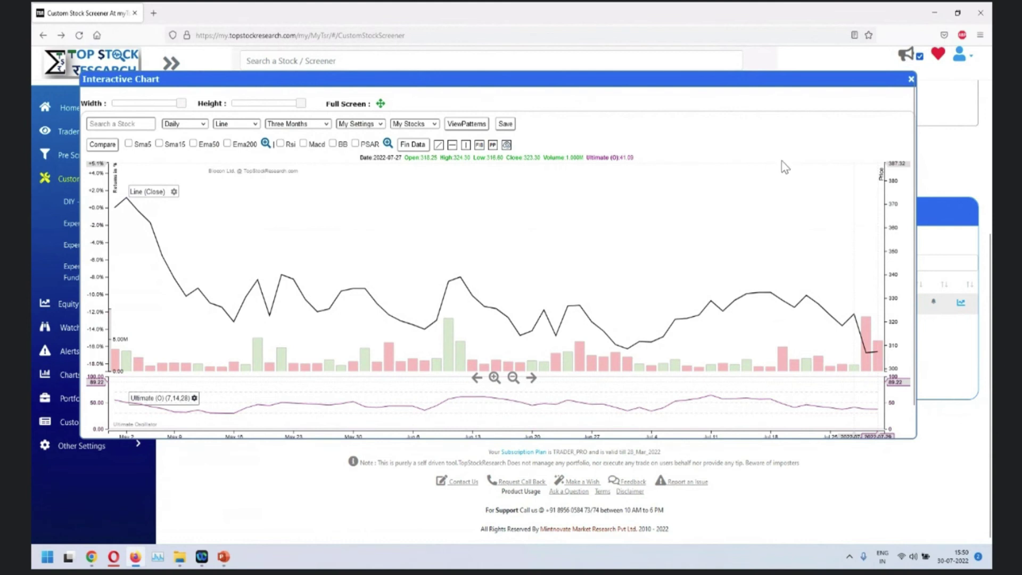
pyautogui.click(979, 166)
pyautogui.scroll(5, 800, 188)
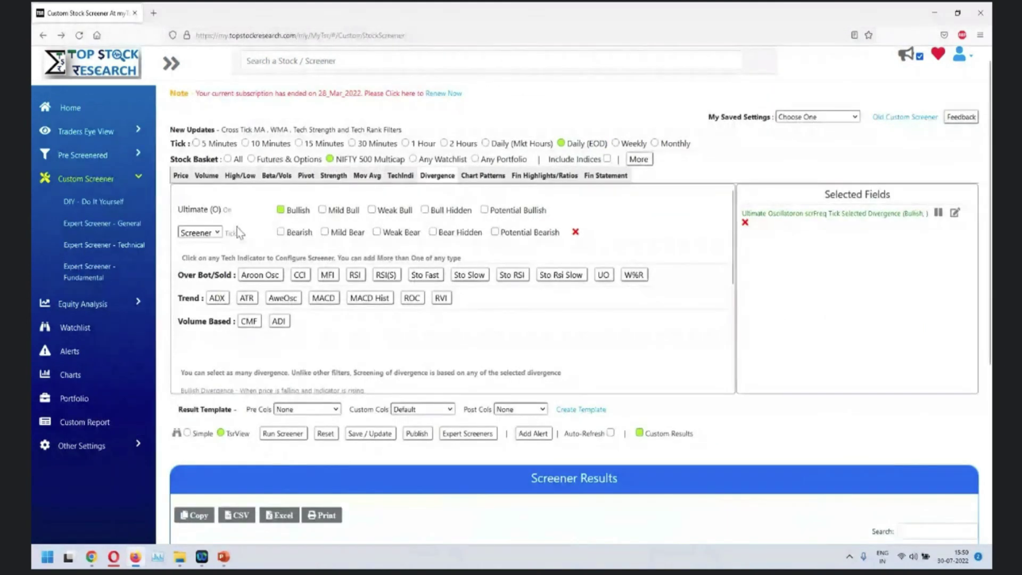
# Step: Replace the Ultimate Oscillator filter with an RSI bullish divergence filter and run it
pyautogui.click(576, 232)
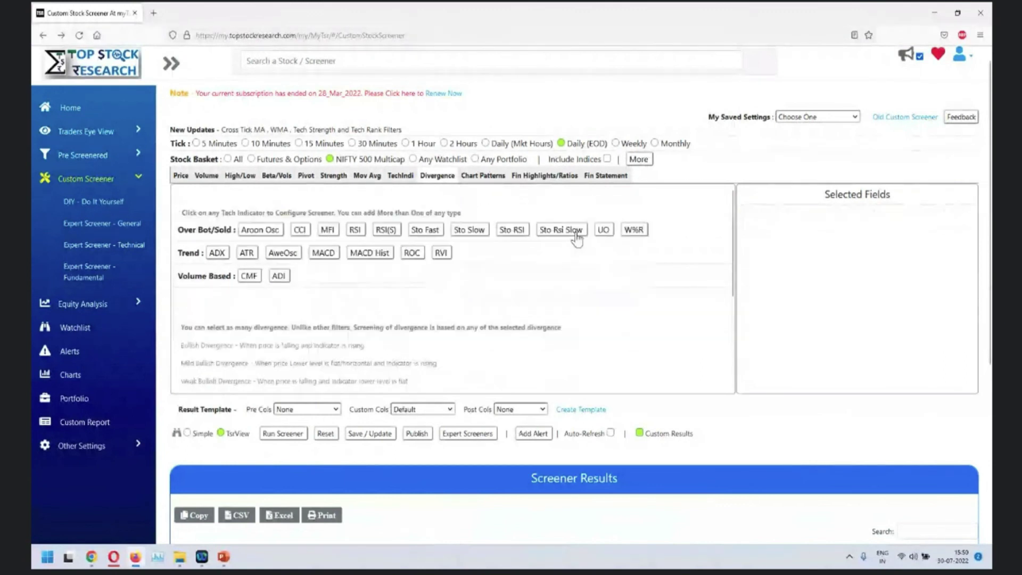
pyautogui.click(354, 231)
pyautogui.click(281, 209)
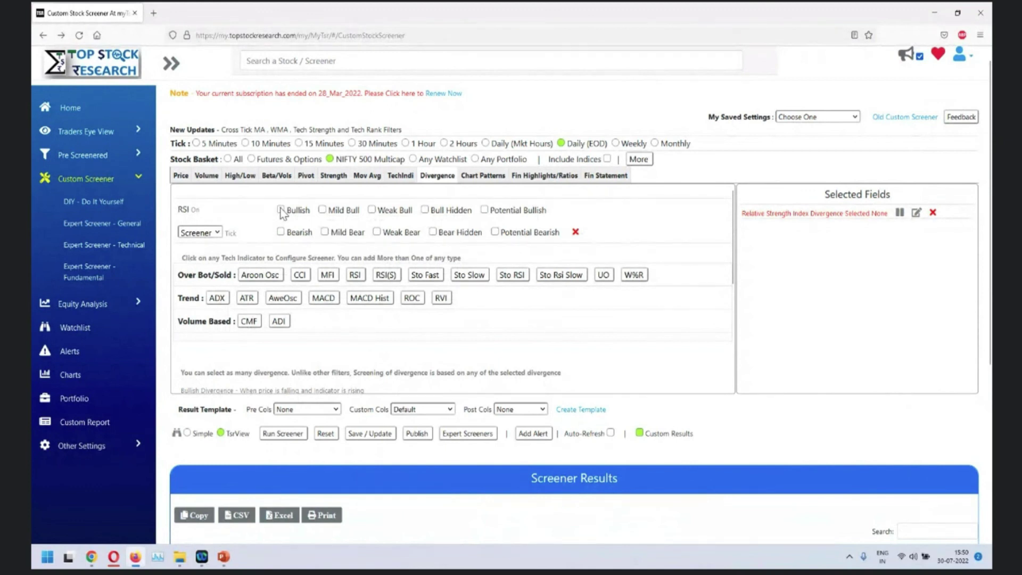
pyautogui.click(283, 433)
pyautogui.scroll(-5, 290, 439)
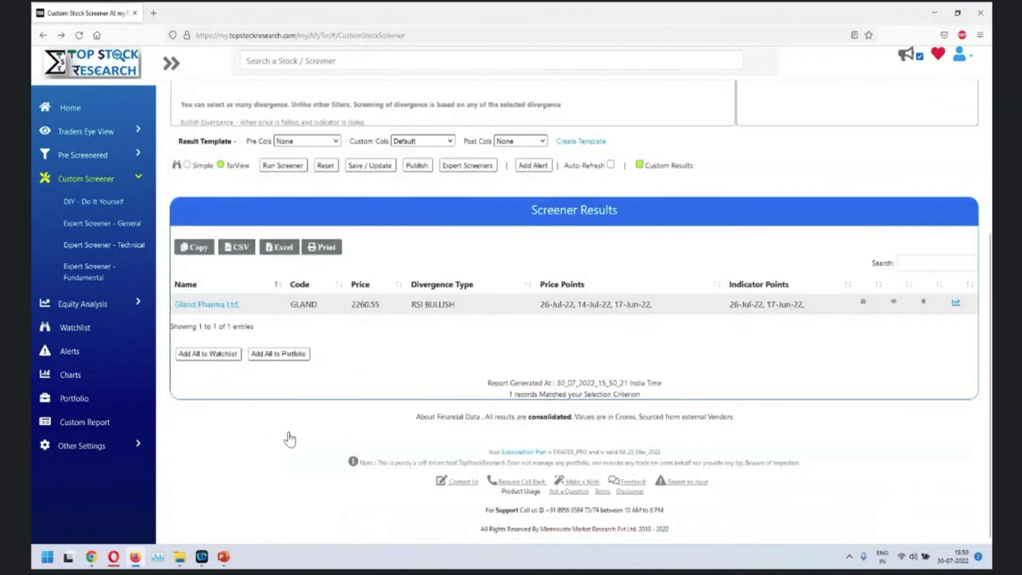
pyautogui.scroll(5, 596, 273)
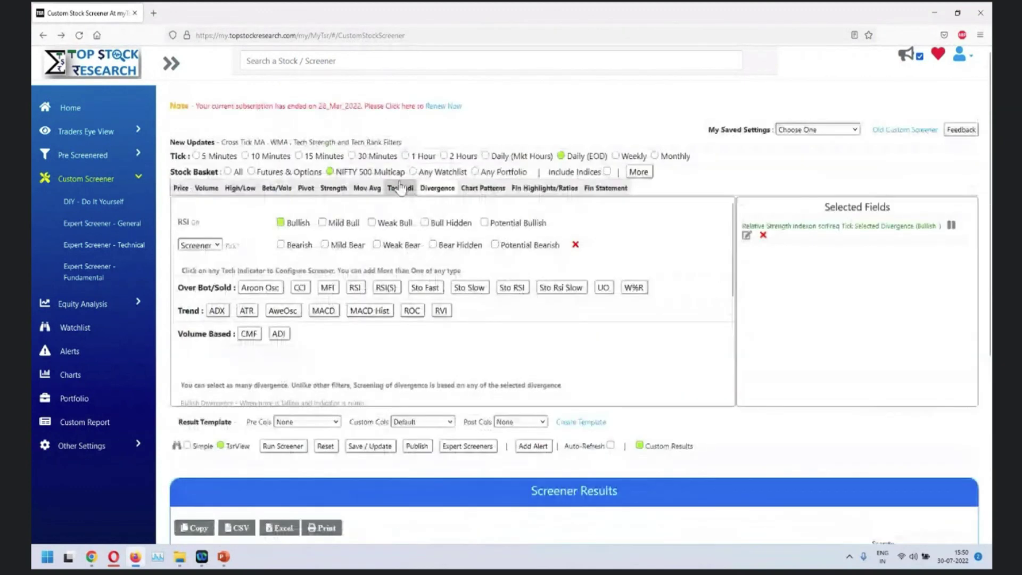
# Step: Switch the stock basket to Nifty 500, giving 11 matches such as Finolex Industries
pyautogui.click(251, 172)
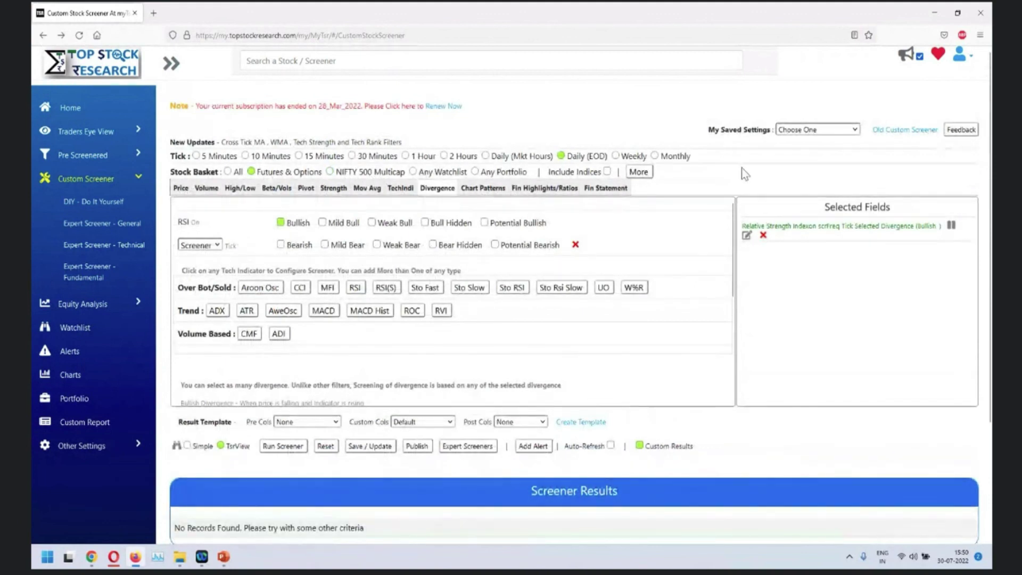
pyautogui.click(637, 172)
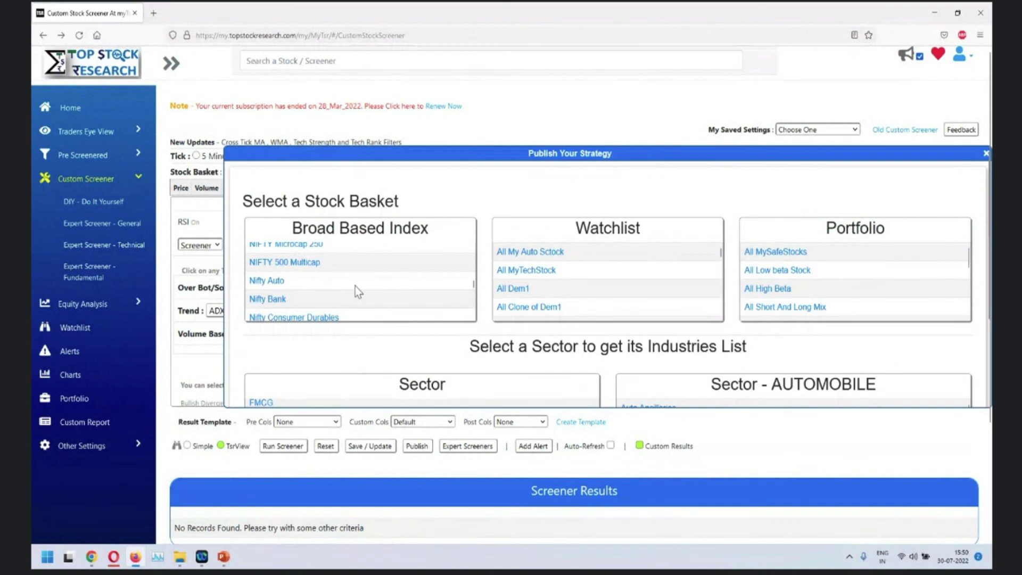
pyautogui.scroll(5, 323, 275)
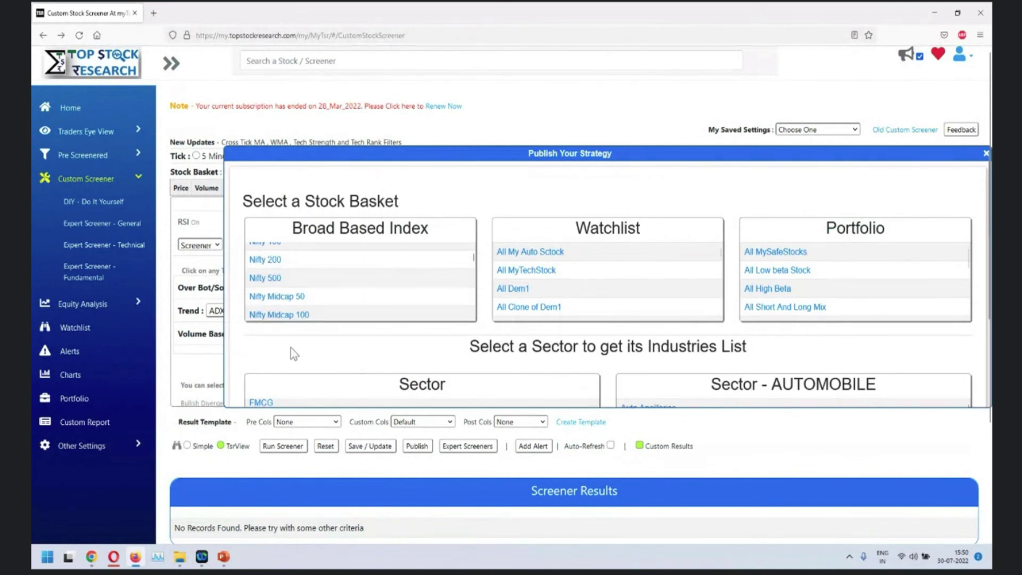
pyautogui.click(277, 282)
pyautogui.scroll(3, 597, 295)
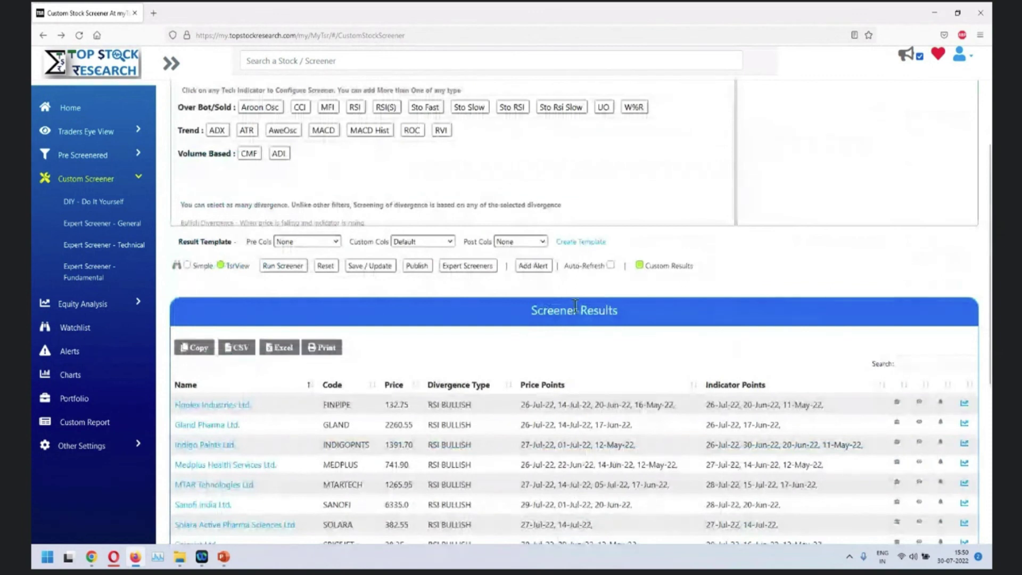
# Step: Open Finolex Industries' interactive chart from the RSI divergence results
pyautogui.scroll(3, 811, 285)
pyautogui.scroll(-3, 814, 284)
pyautogui.click(964, 404)
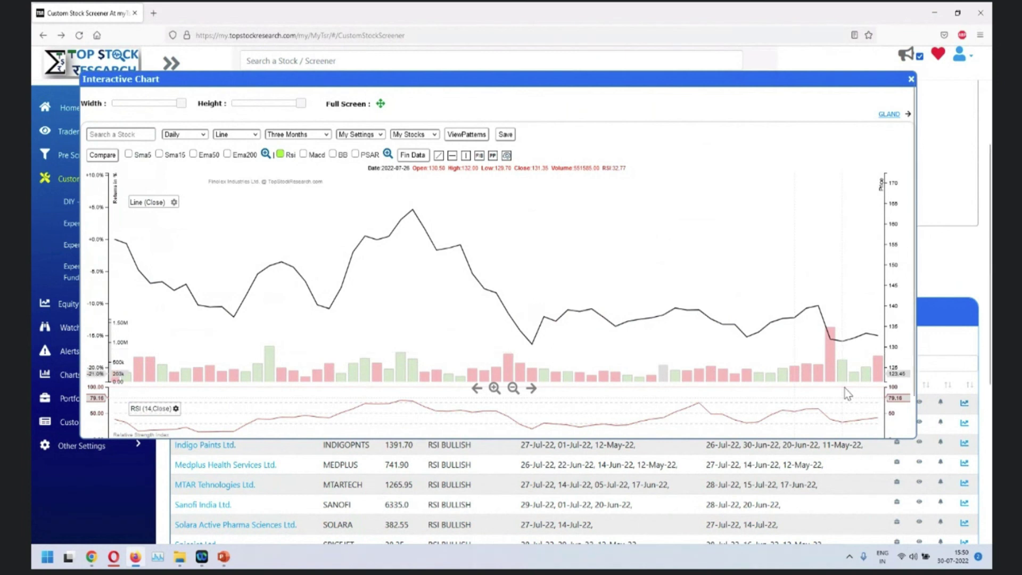
# Step: Step past Gland Pharma to Indigo Paints' chart and highlight Medplus's divergence dates
pyautogui.click(891, 115)
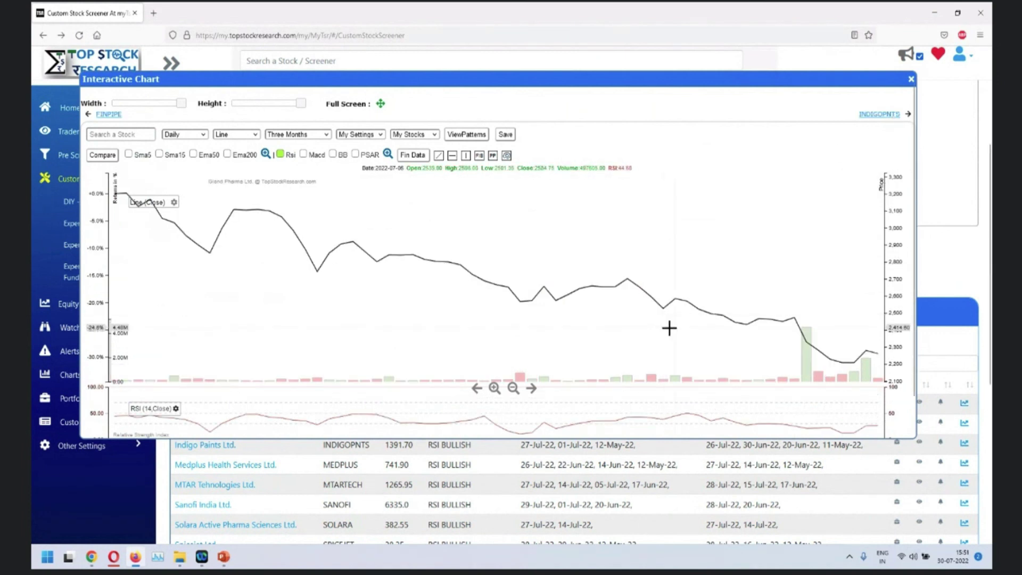
pyautogui.click(883, 116)
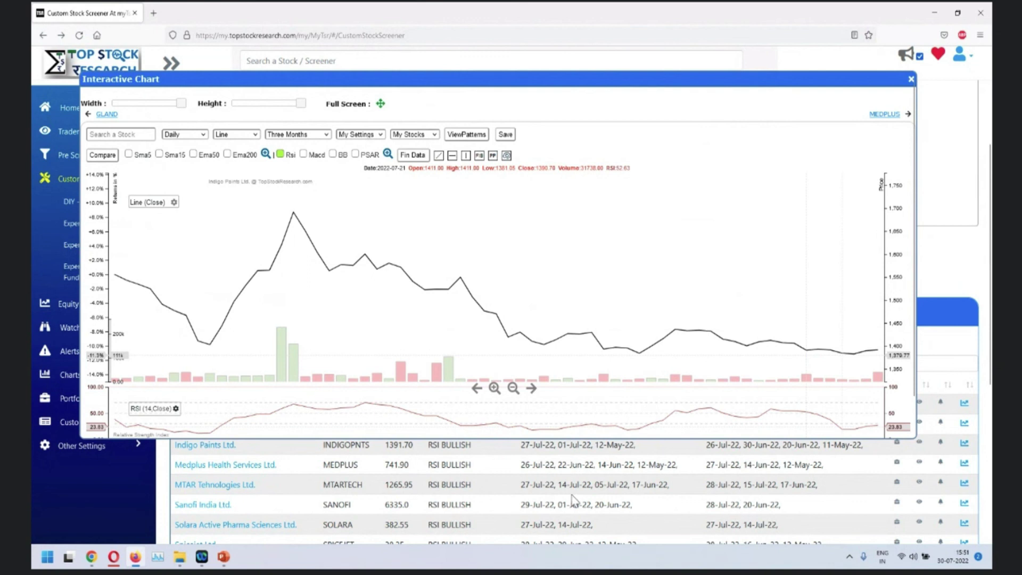
pyautogui.moveTo(521, 465); pyautogui.dragTo(823, 465)
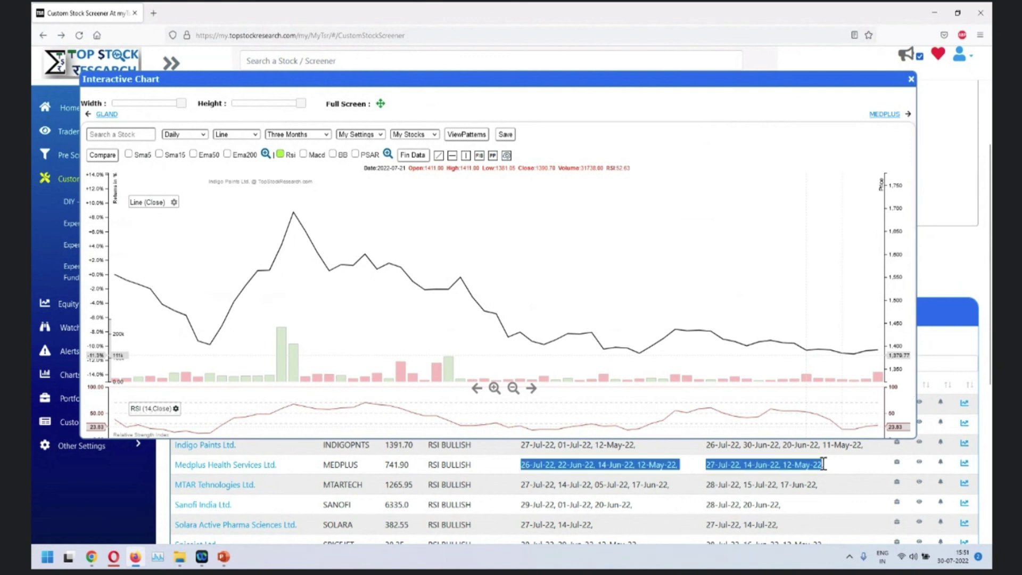